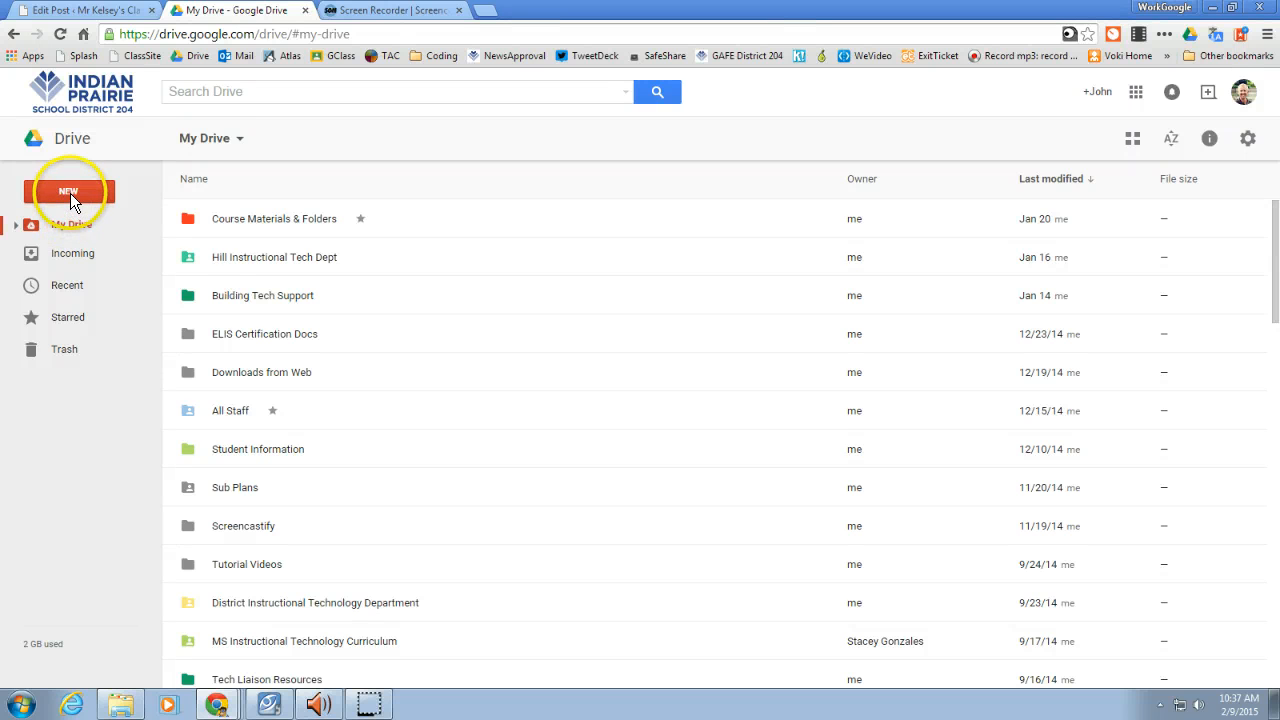
Open the NEW menu in Google Drive to start creating a drawing.
click(68, 190)
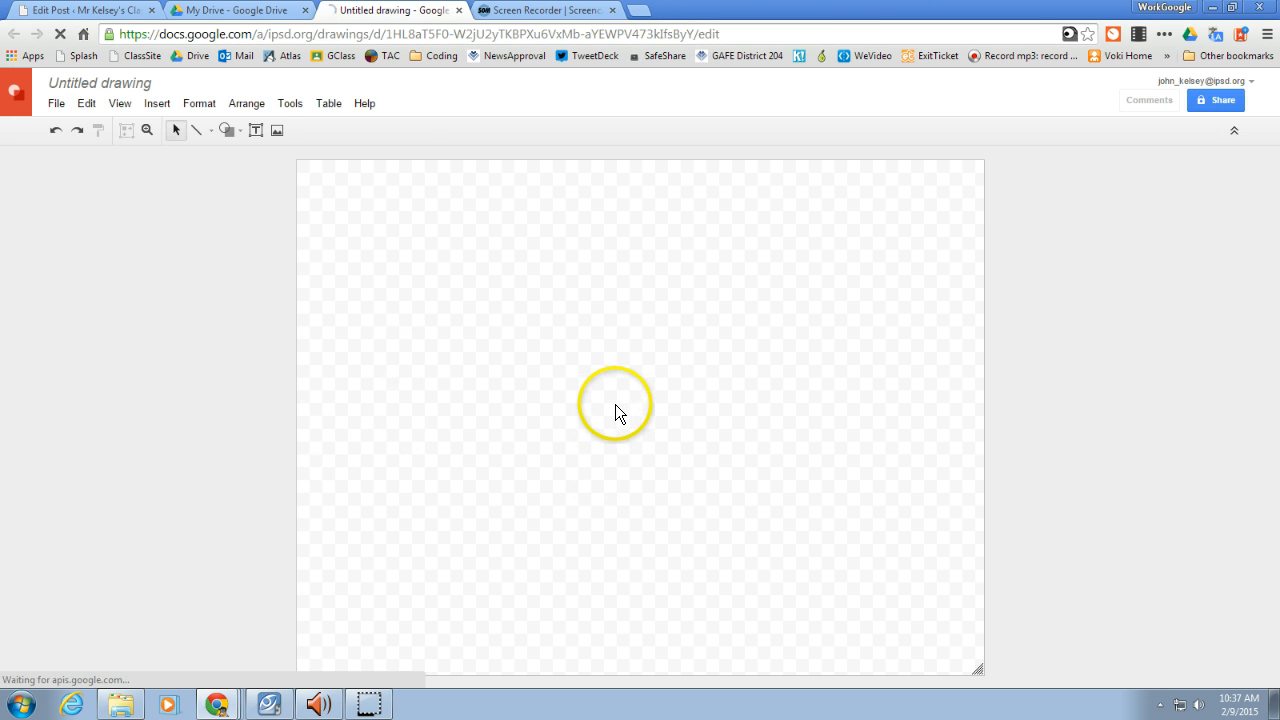
Rename the untitled drawing to 'Flag Project' and confirm.
click(97, 80)
text(Flag Project)
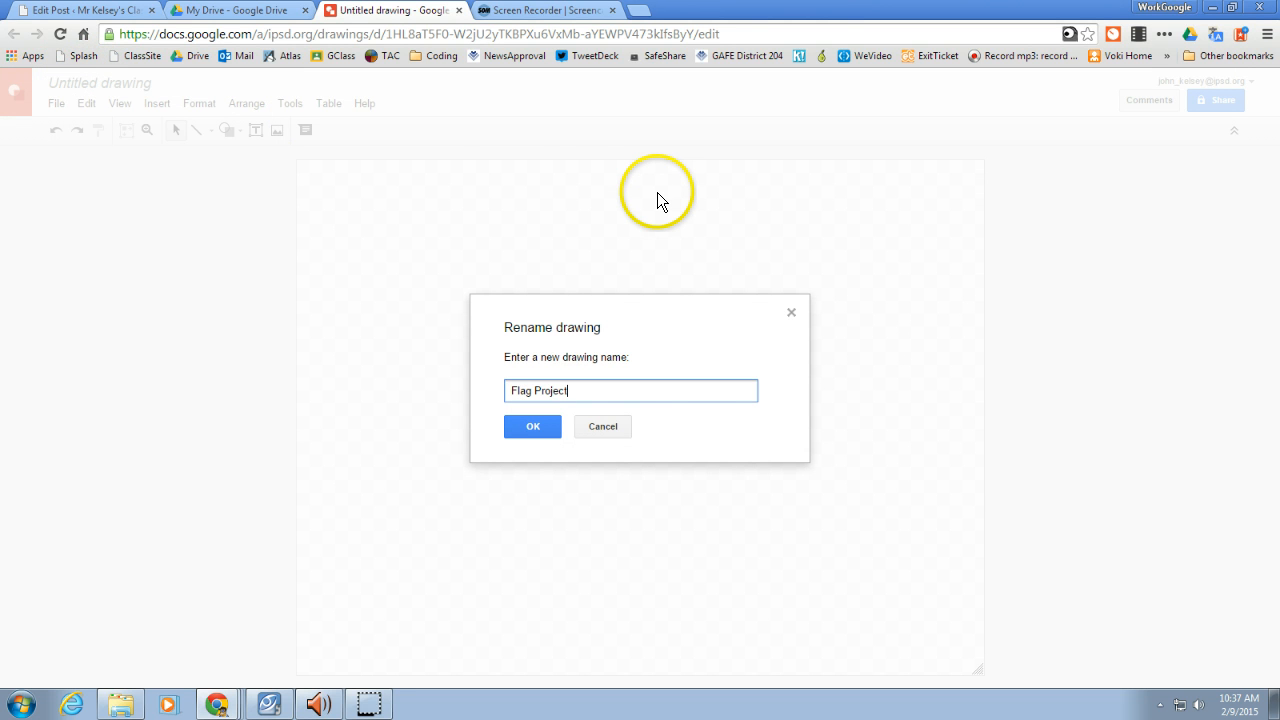
key(Return)
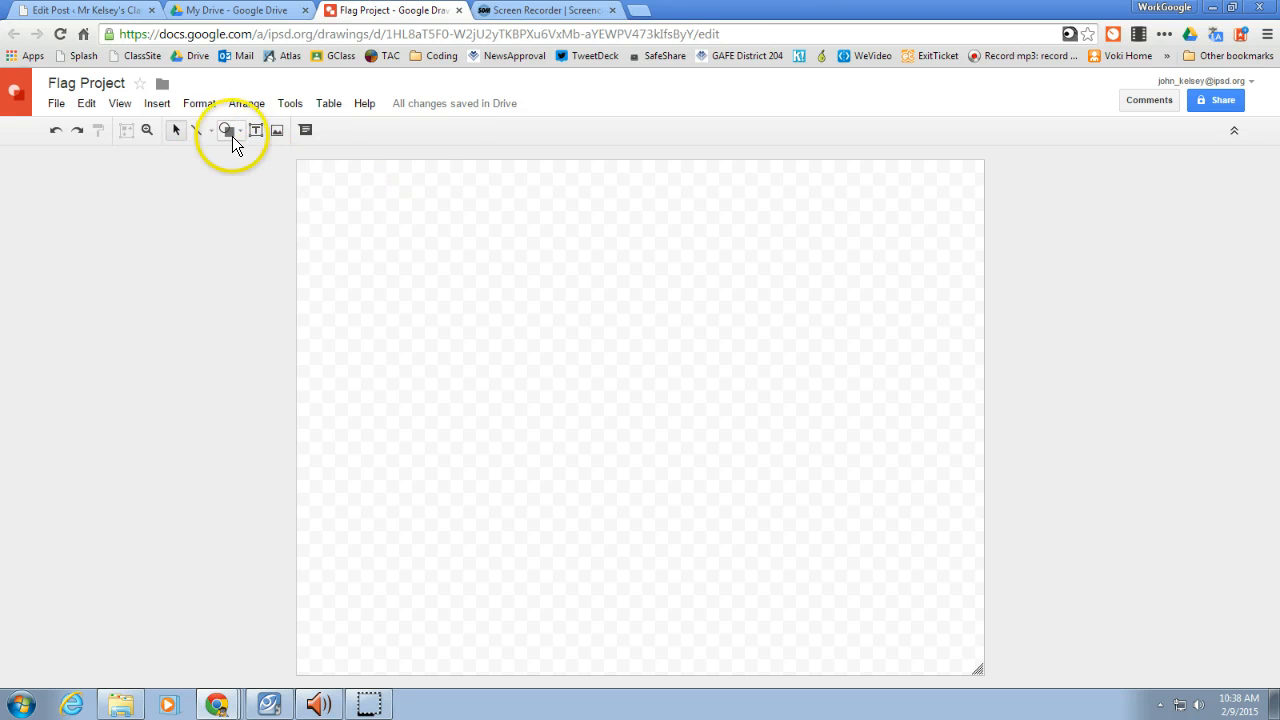
Draw one long thin rectangle as the first stripe.
click(237, 137)
mouse_move(260, 157)
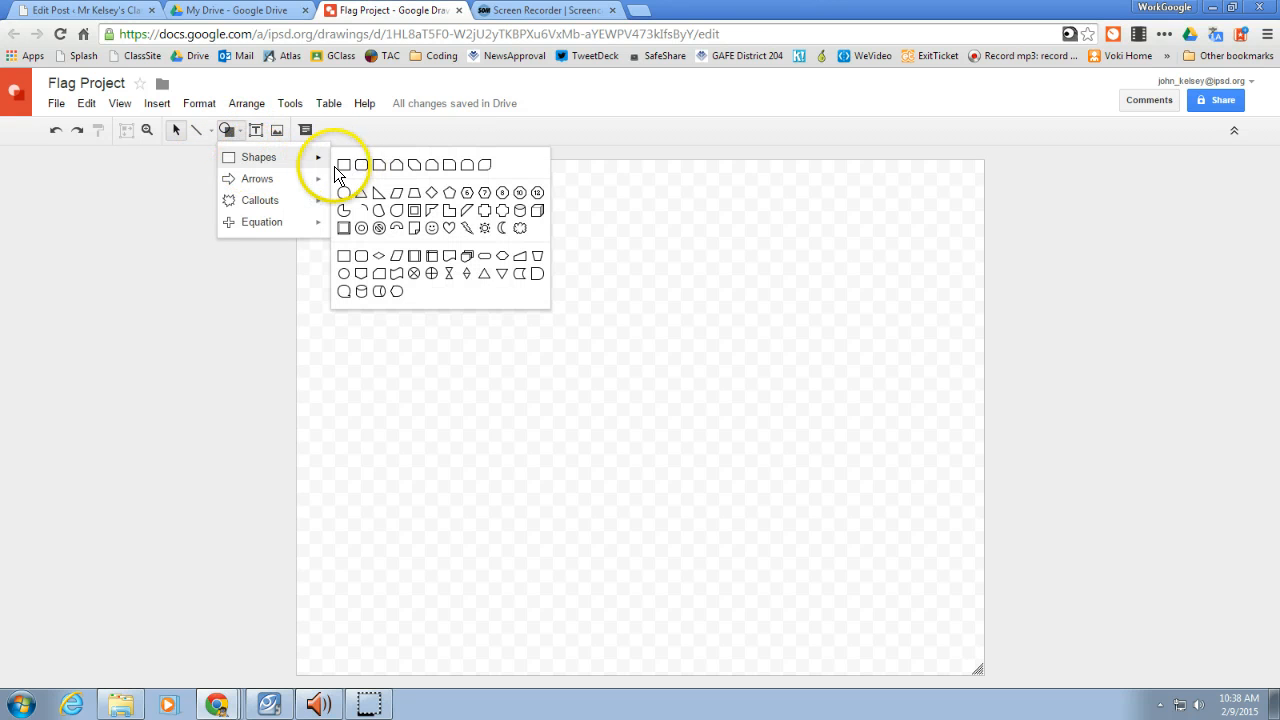
click(344, 166)
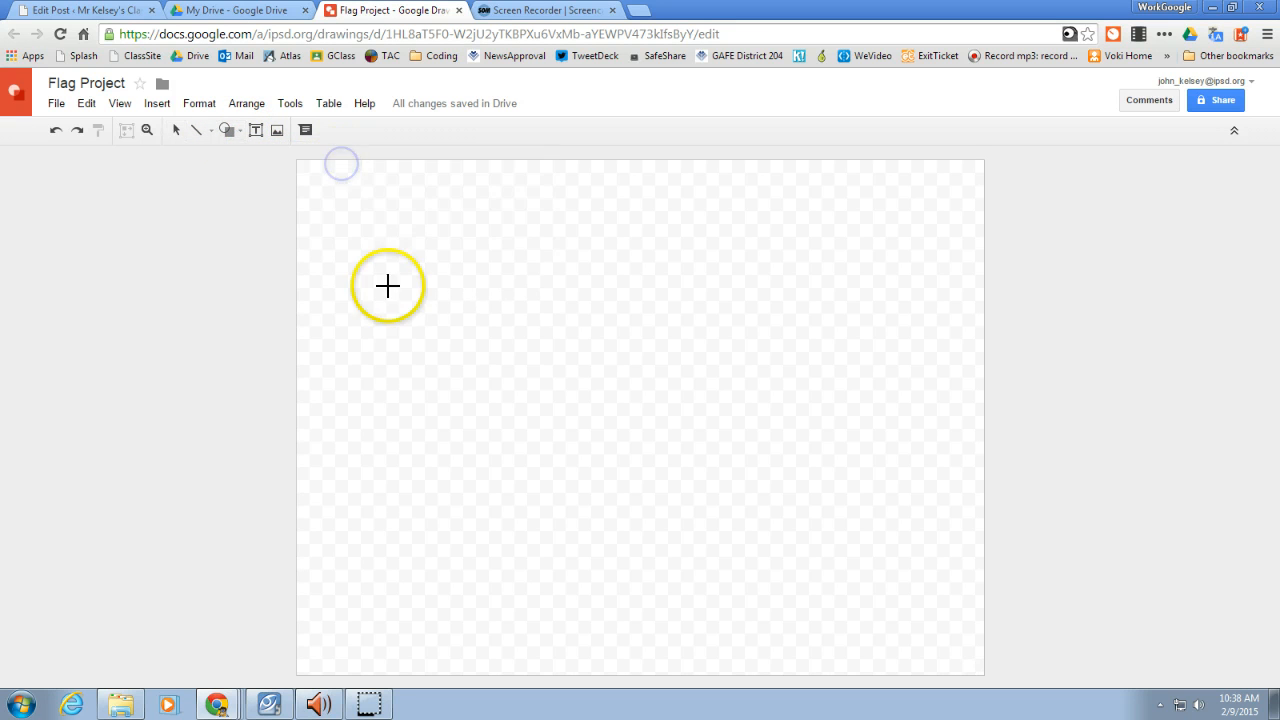
drag(428, 281, 818, 301)
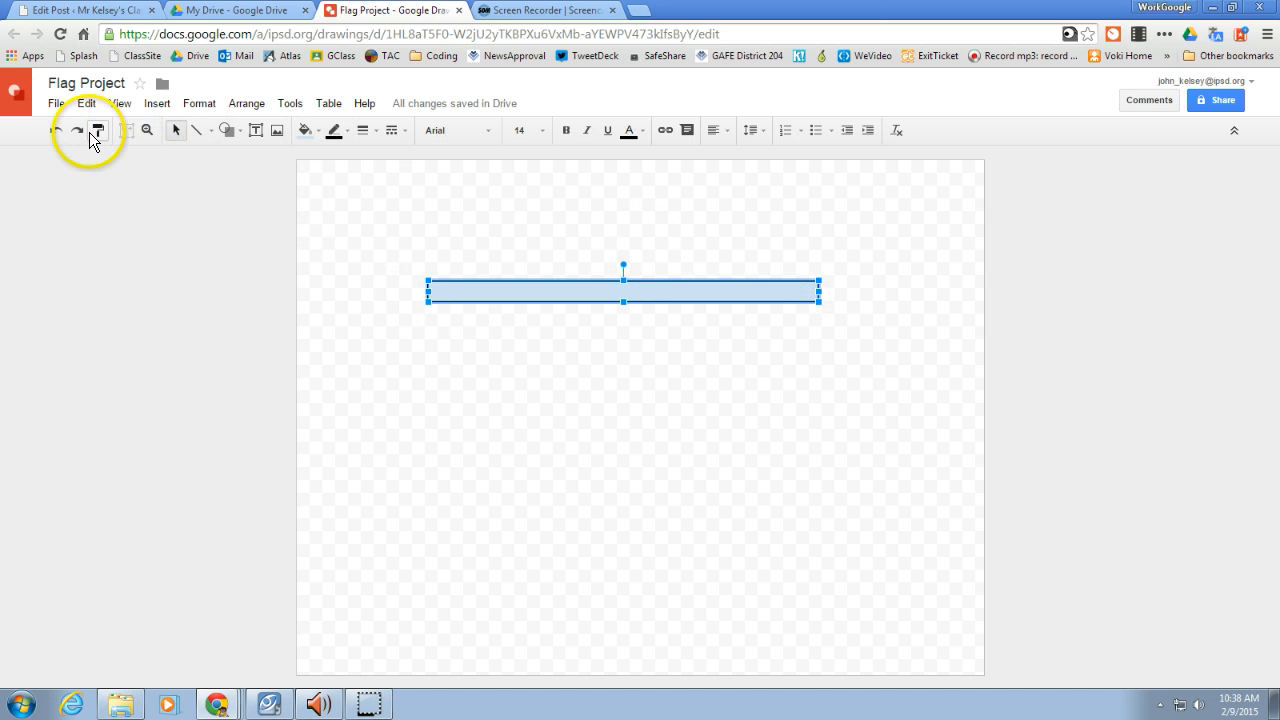
Duplicate the selected stripe with Ctrl+D into a staggered stack of 13 copies.
mouse_move(375, 221)
mouse_down()
mouse_move(567, 335)
mouse_move(902, 356)
mouse_up()
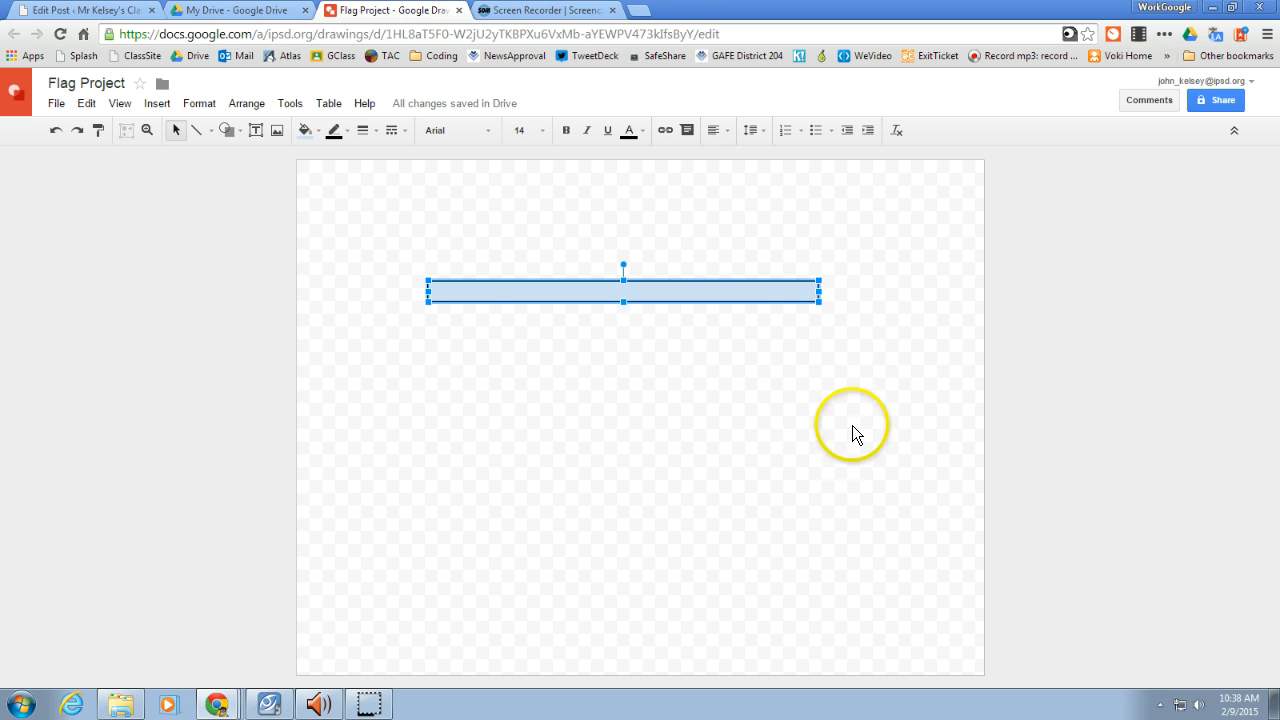
key(ctrl+d)
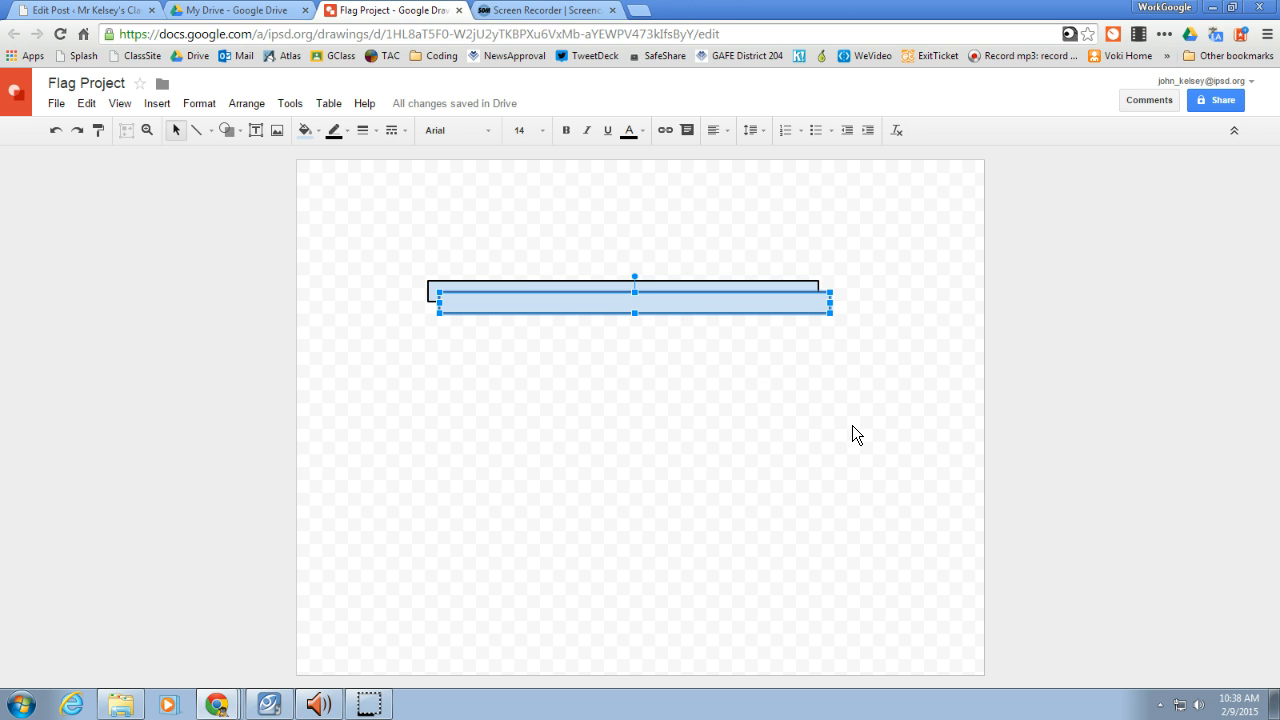
key(ctrl+d)
key(ctrl+d)
key(ctrl+d)
key(ctrl+d)
key(ctrl+d)
key(ctrl+d)
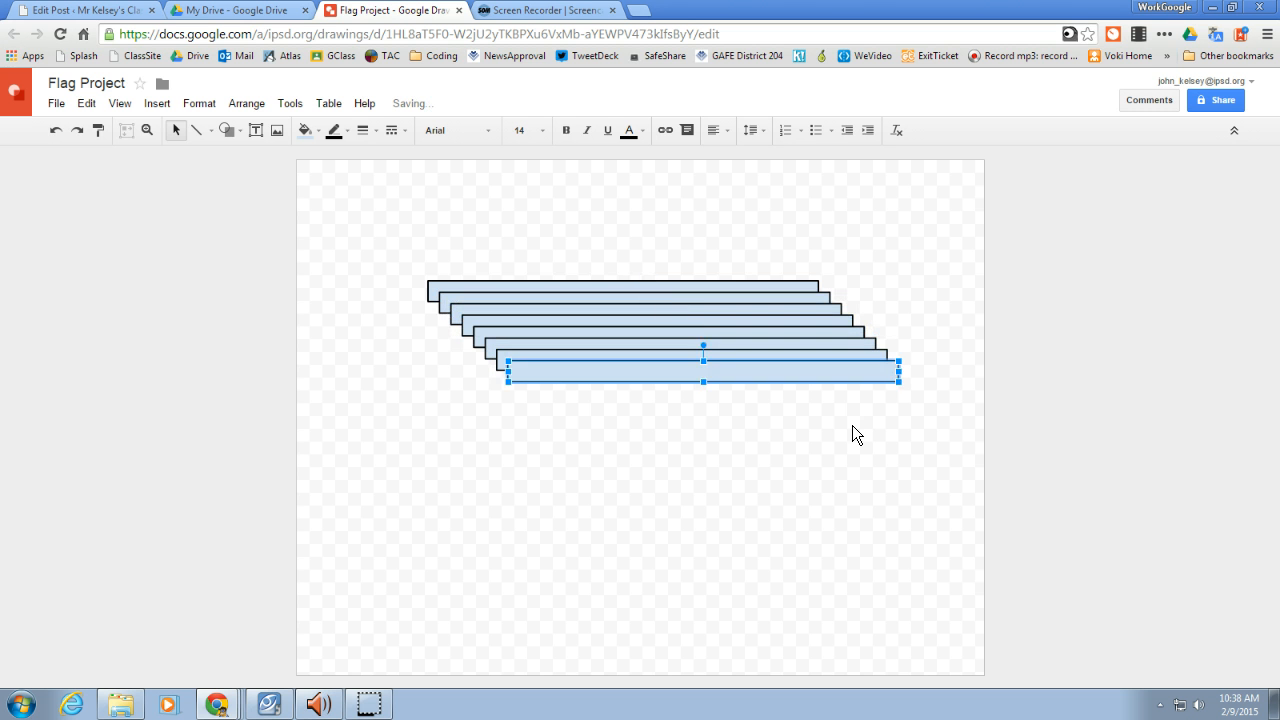
key(ctrl+d)
key(ctrl+d)
key(ctrl+d)
key(ctrl+d)
key(ctrl+d)
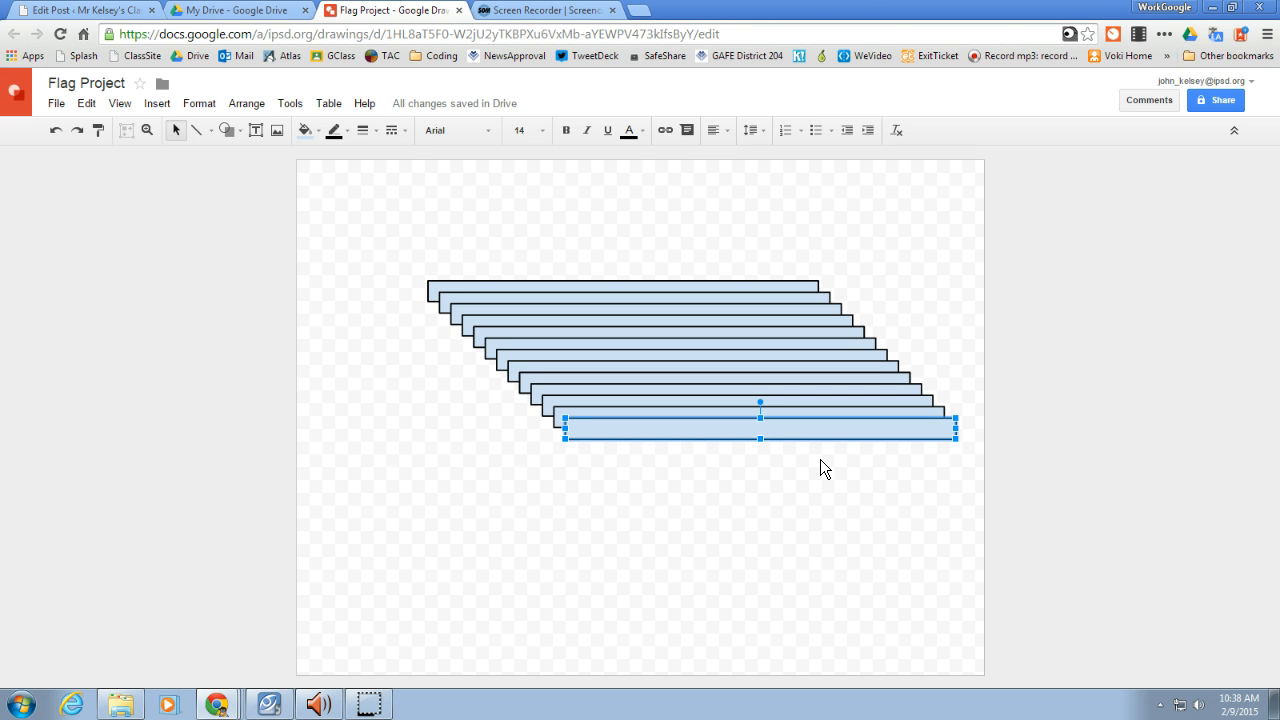
Select all 13 stripes and align them horizontally to their left edges.
drag(369, 214, 1011, 546)
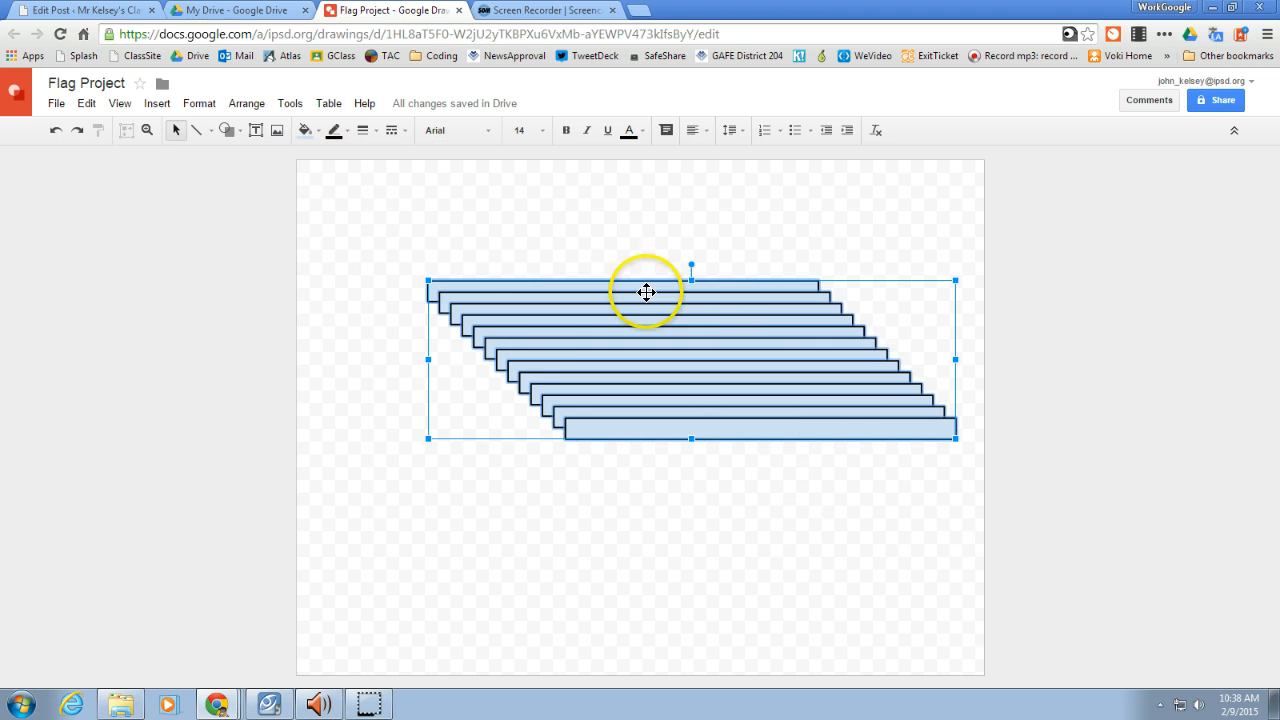
click(247, 103)
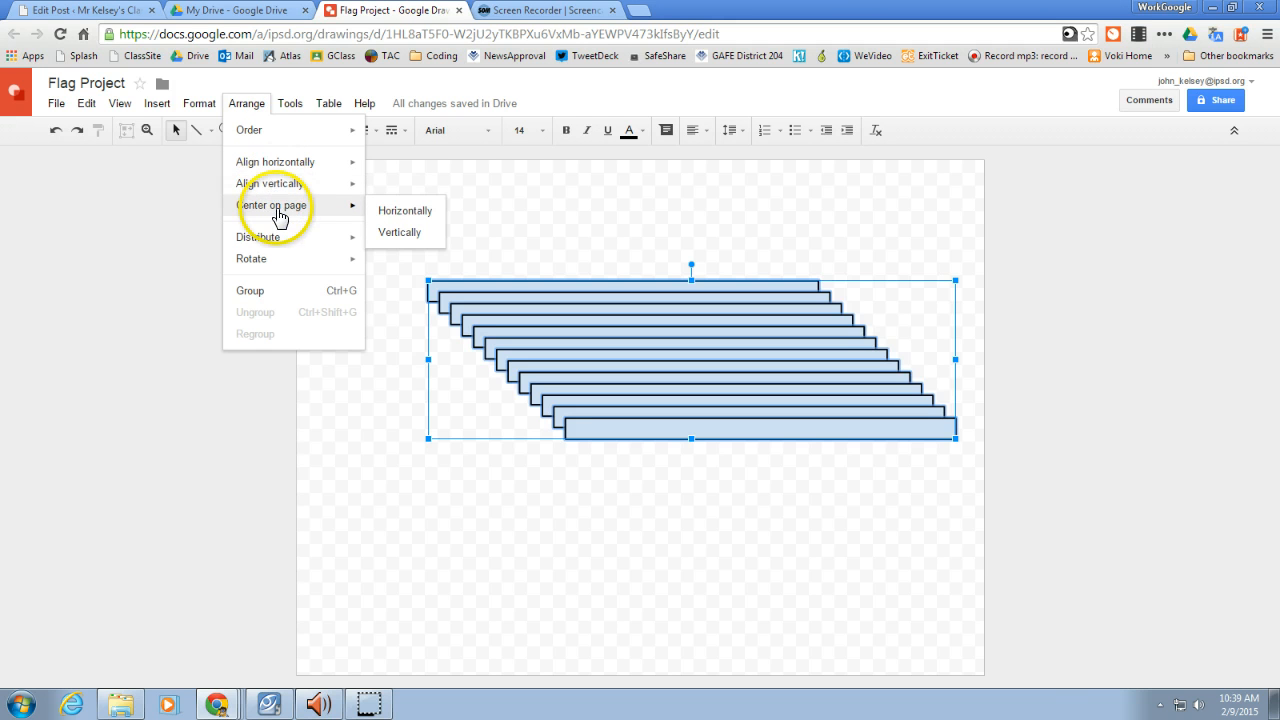
mouse_move(270, 183)
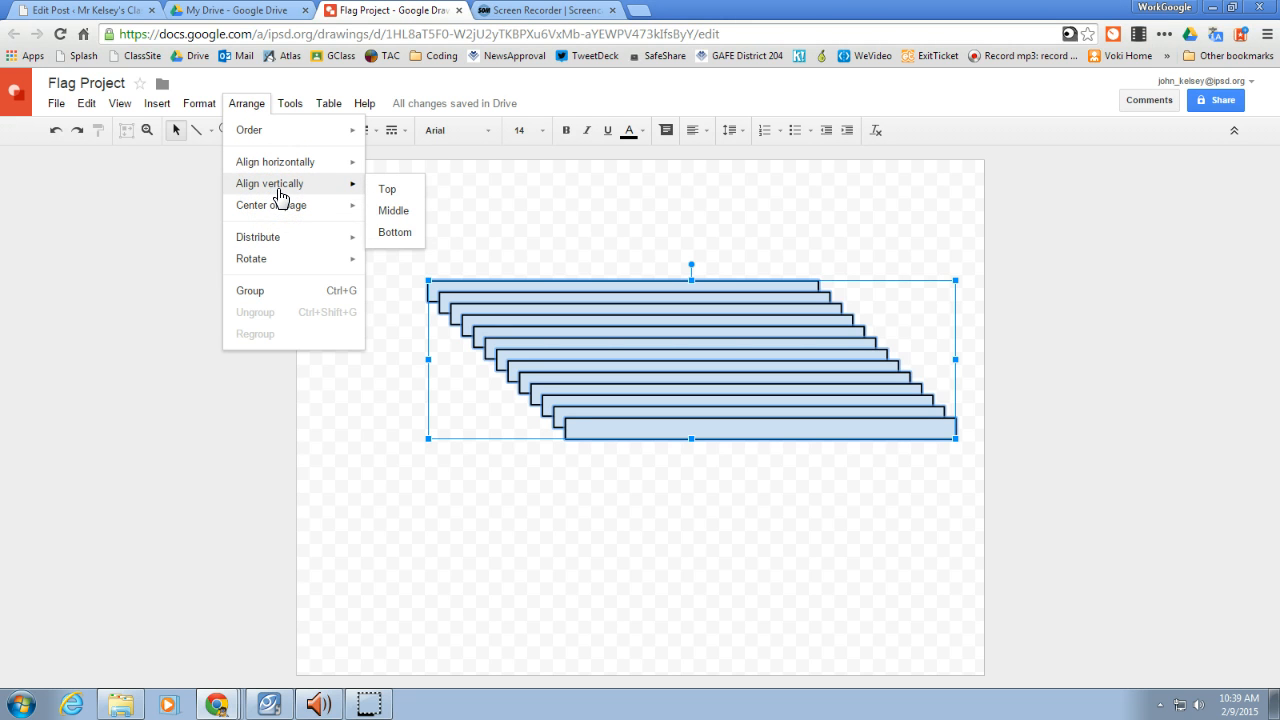
click(298, 163)
click(390, 172)
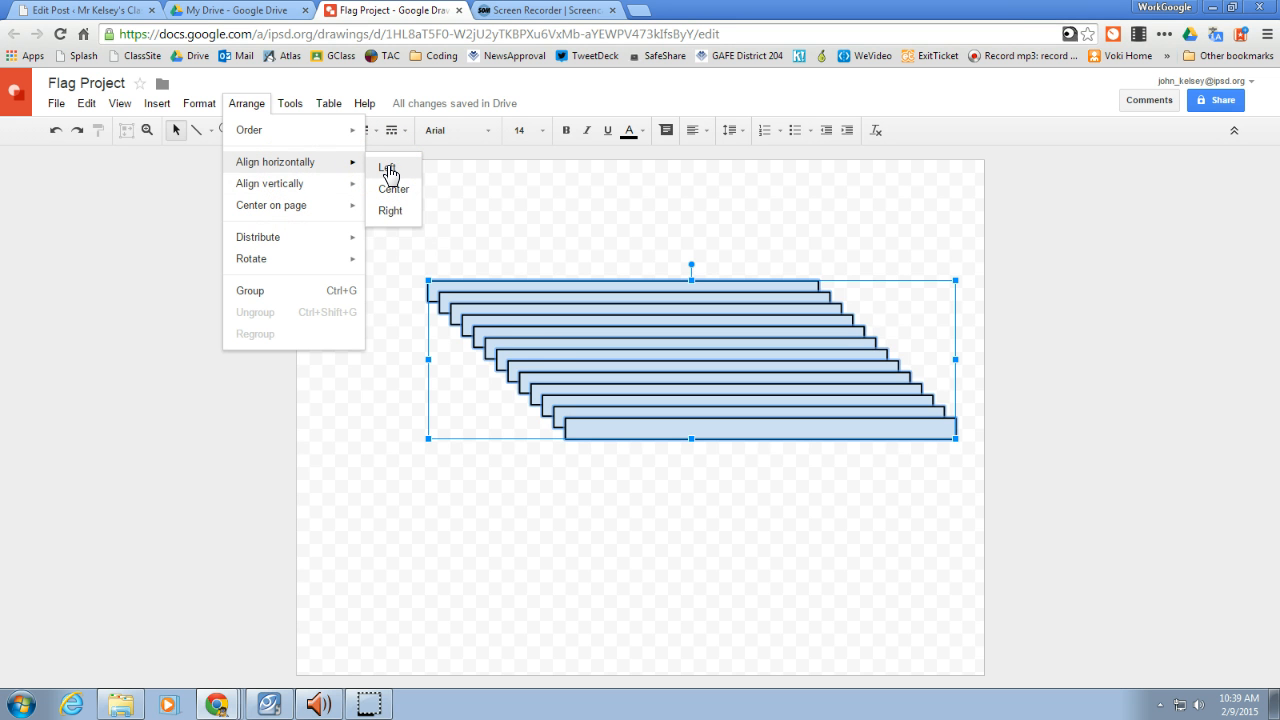
click(389, 170)
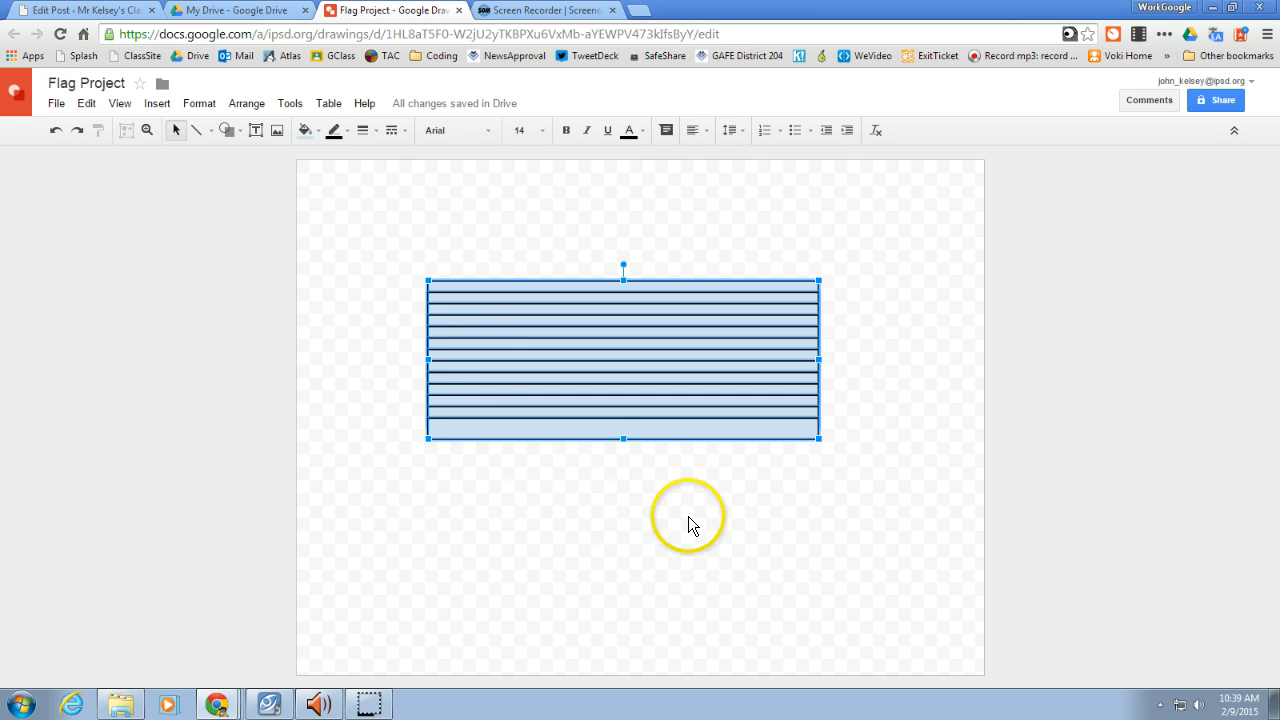
Move the bottom stripe down, then distribute all stripes evenly vertically.
click(635, 452)
drag(624, 428, 622, 508)
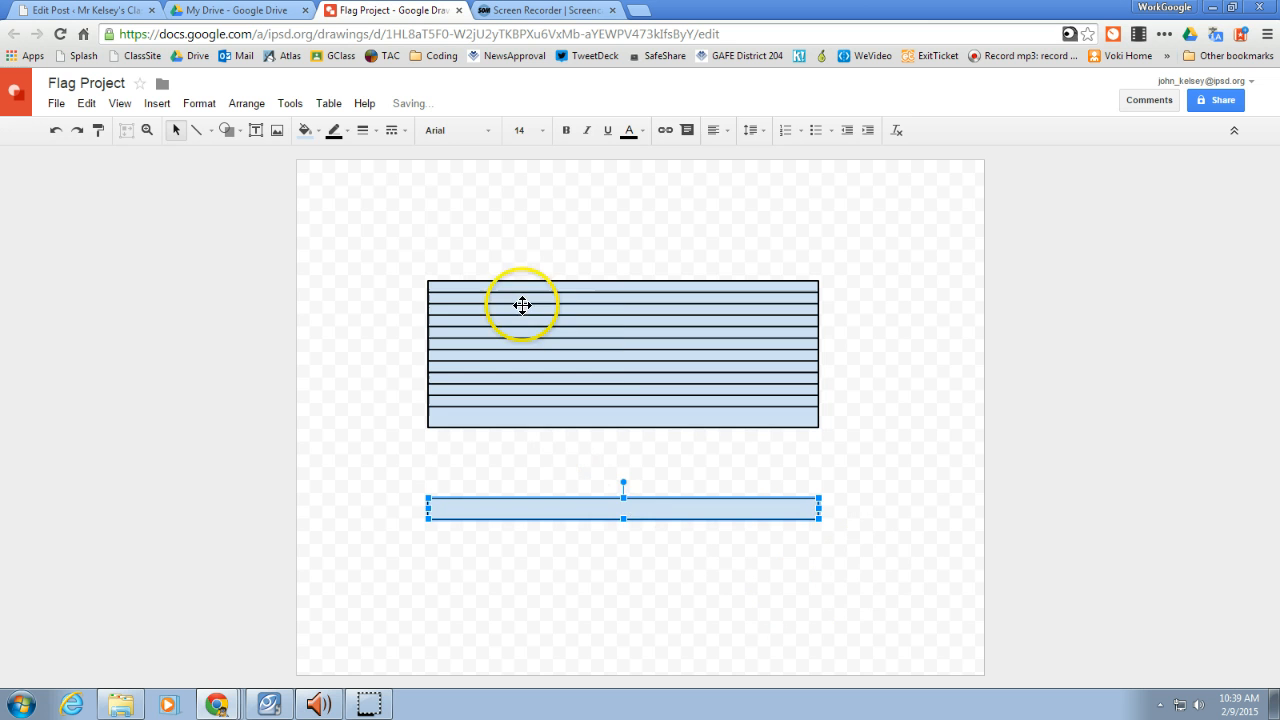
drag(394, 214, 948, 591)
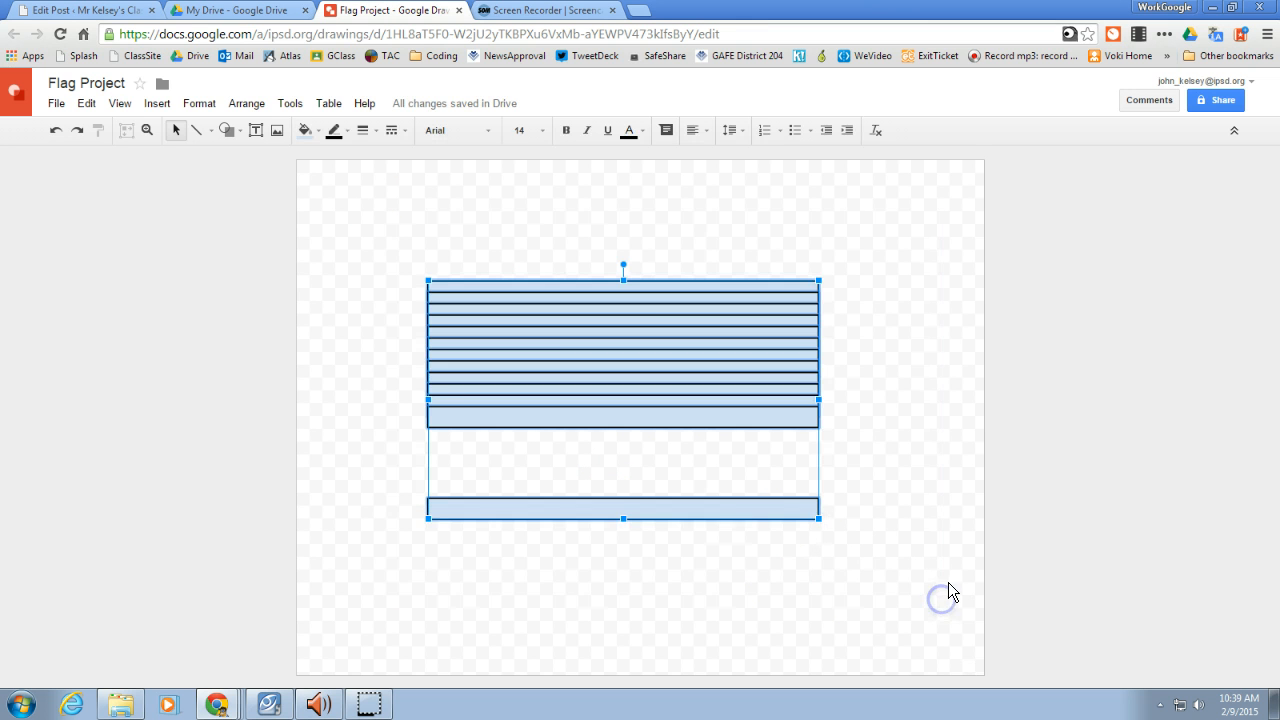
click(258, 108)
mouse_move(268, 237)
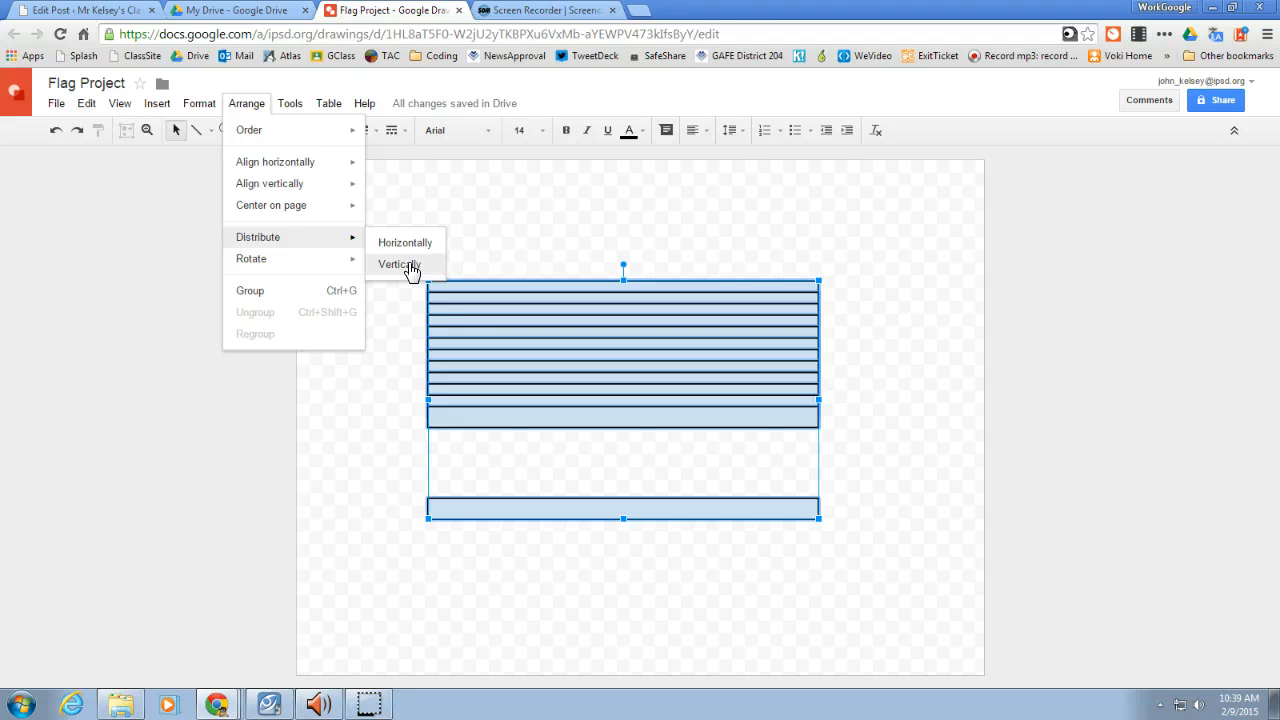
click(410, 266)
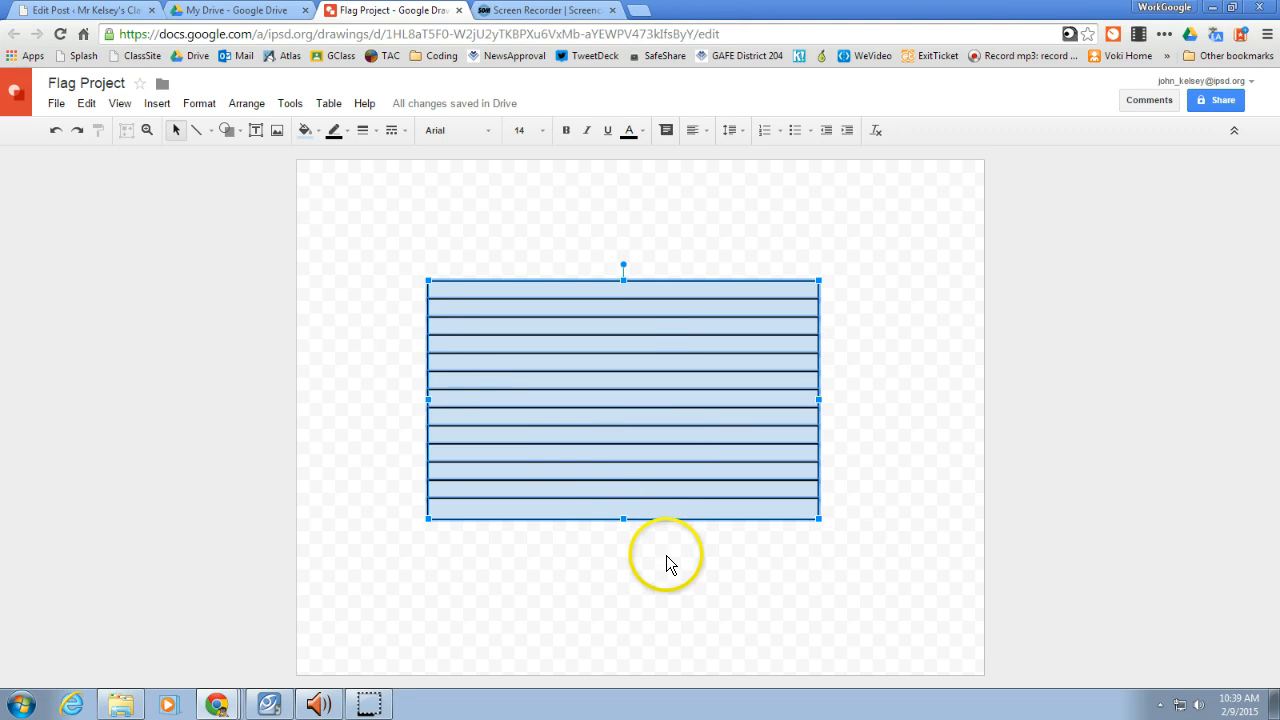
click(676, 560)
Nudge the bottom stripe lower and redistribute the stripes vertically again.
click(620, 508)
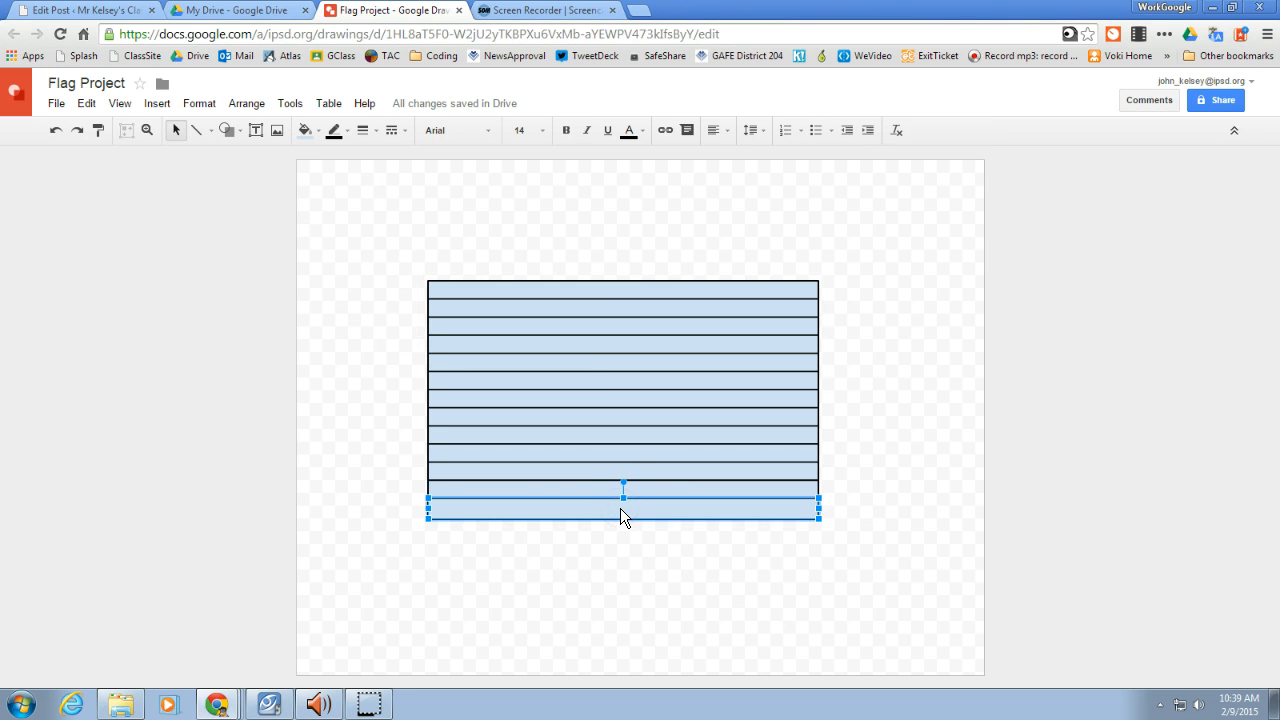
key(Down)
key(Down)
key(Down)
drag(391, 222, 905, 638)
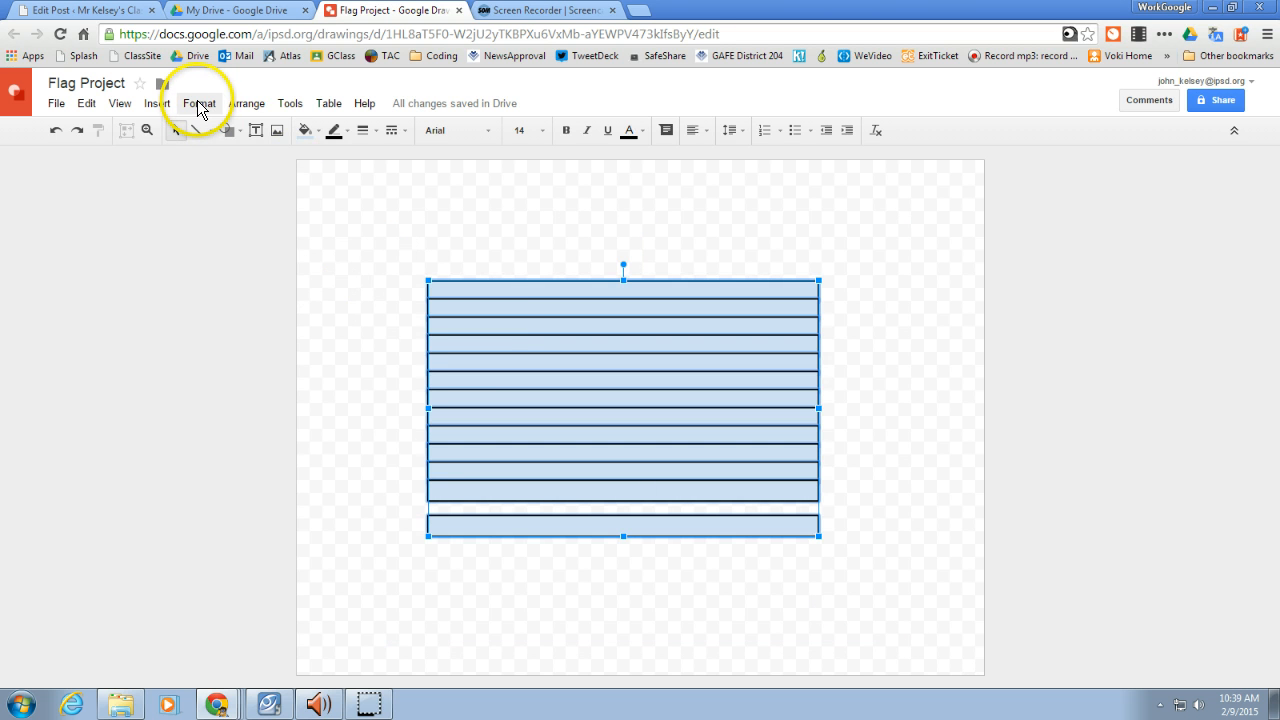
click(246, 103)
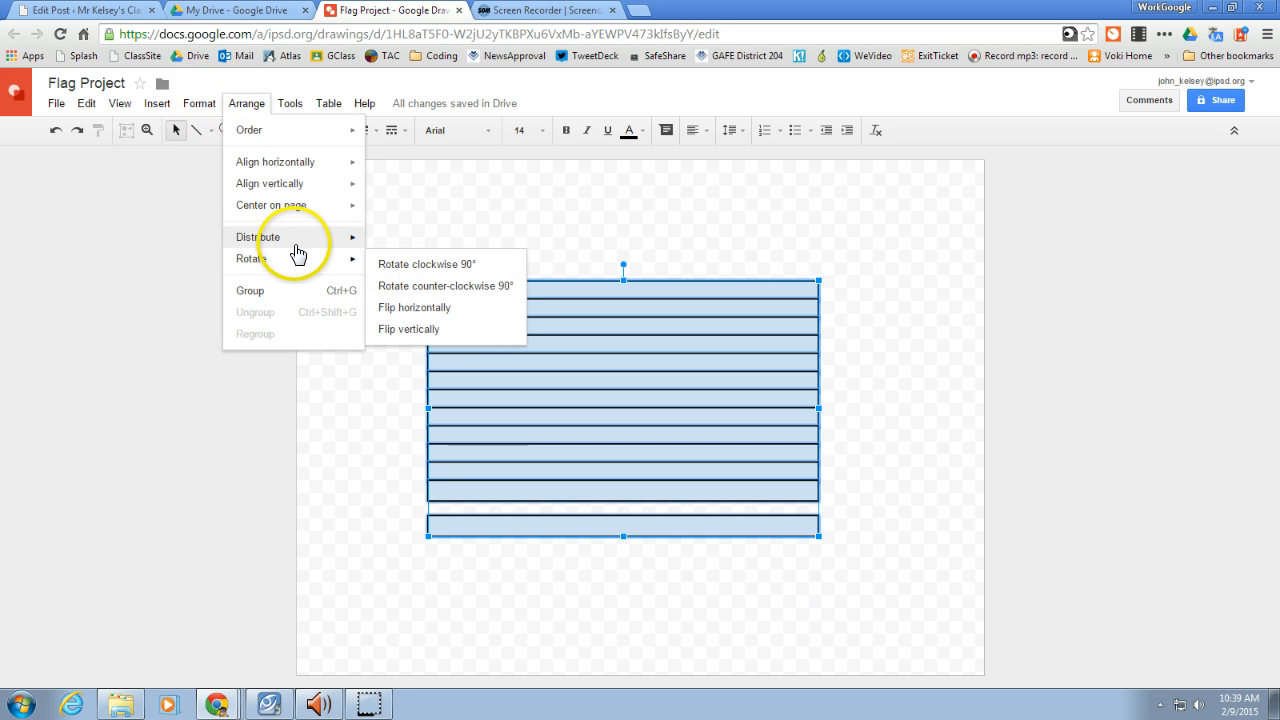
click(399, 264)
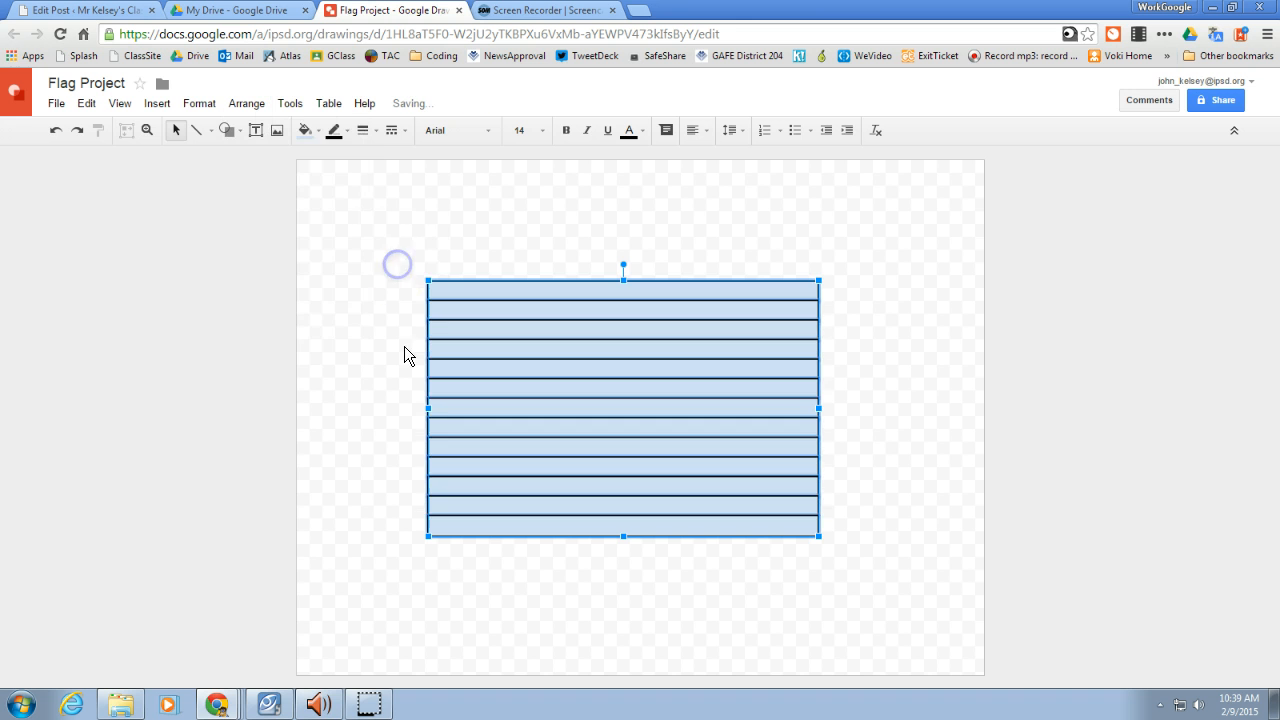
click(363, 340)
Nudge the top stripe up and bottom stripe down, then distribute vertically for a gap-free block.
click(558, 293)
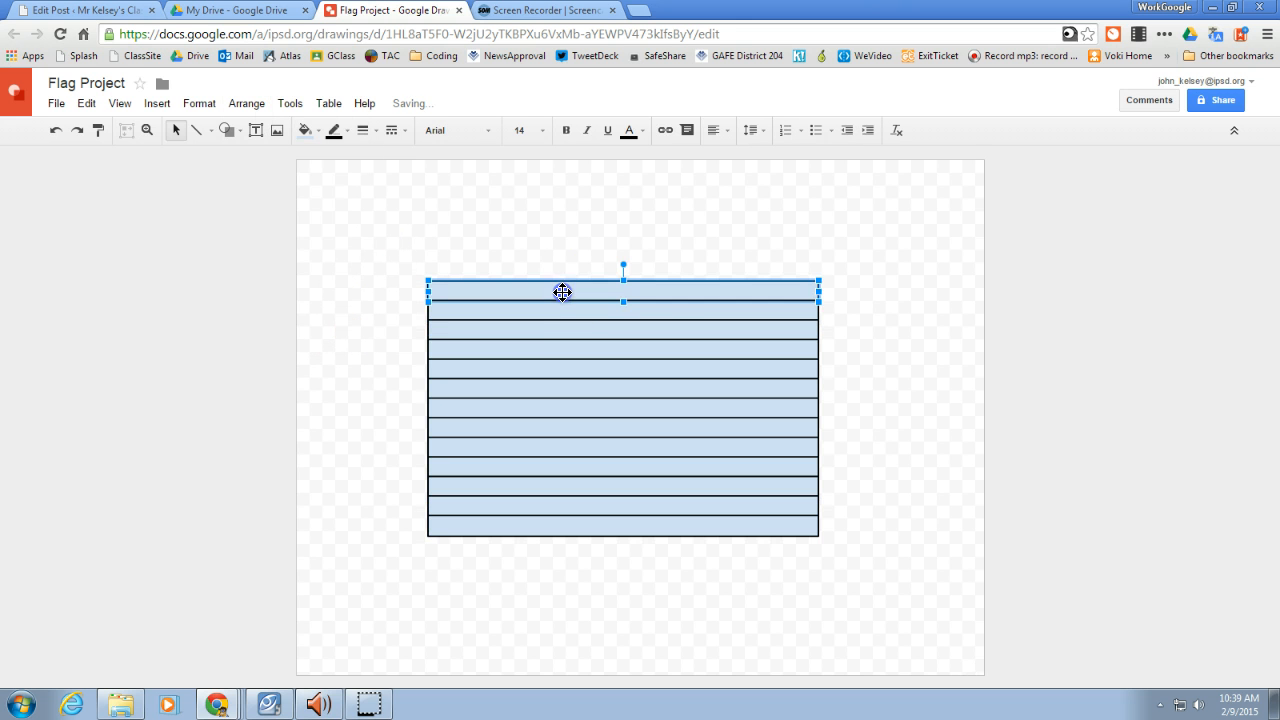
key(Up)
key(Up)
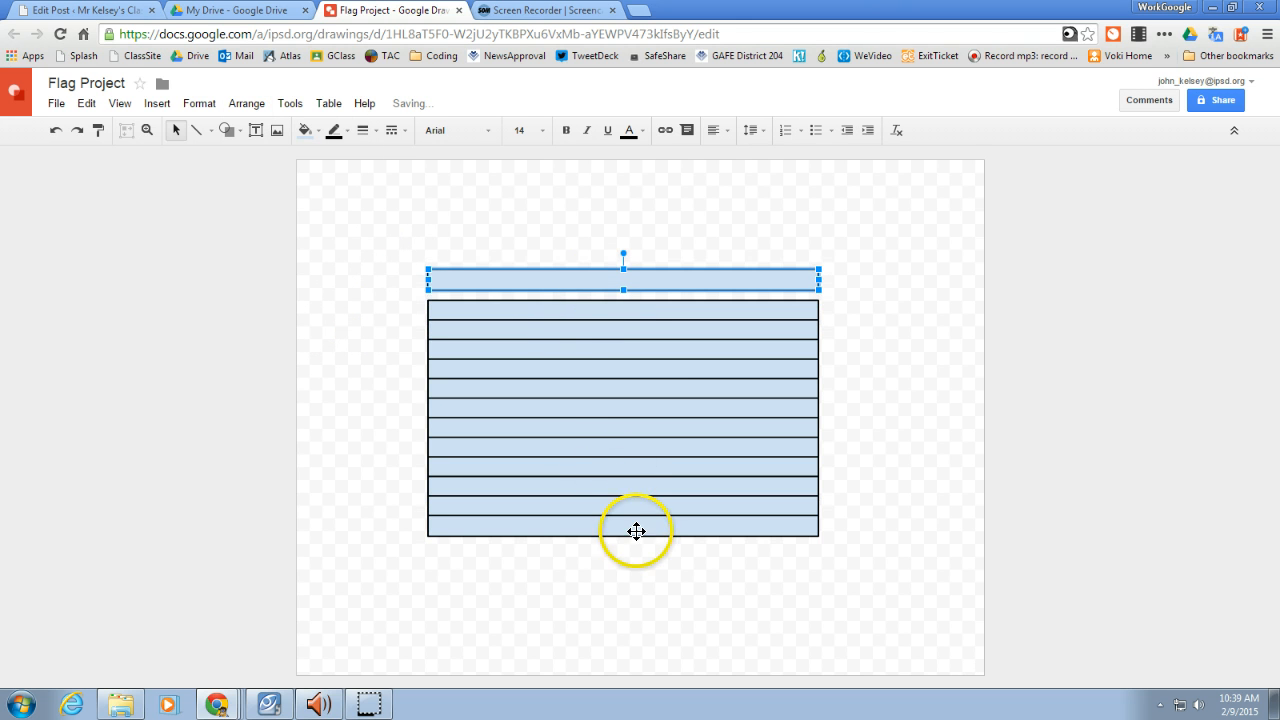
click(640, 528)
key(Down)
key(Down)
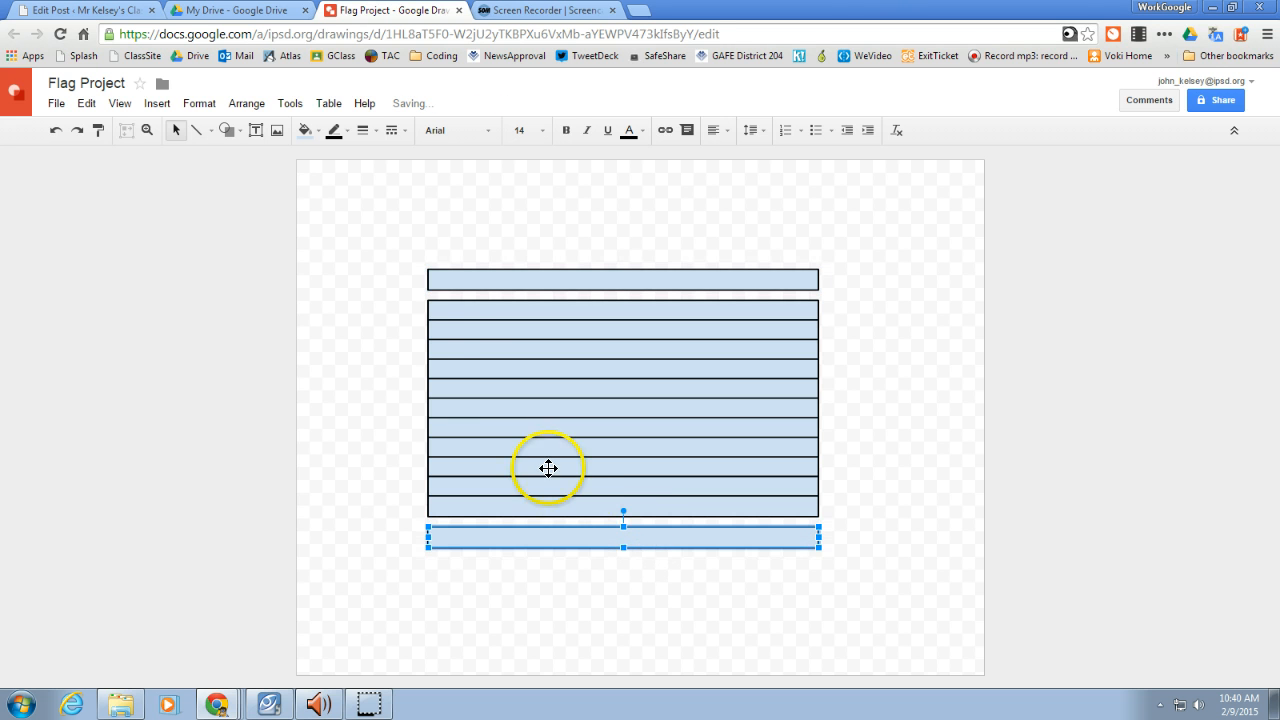
click(393, 227)
drag(393, 227, 934, 611)
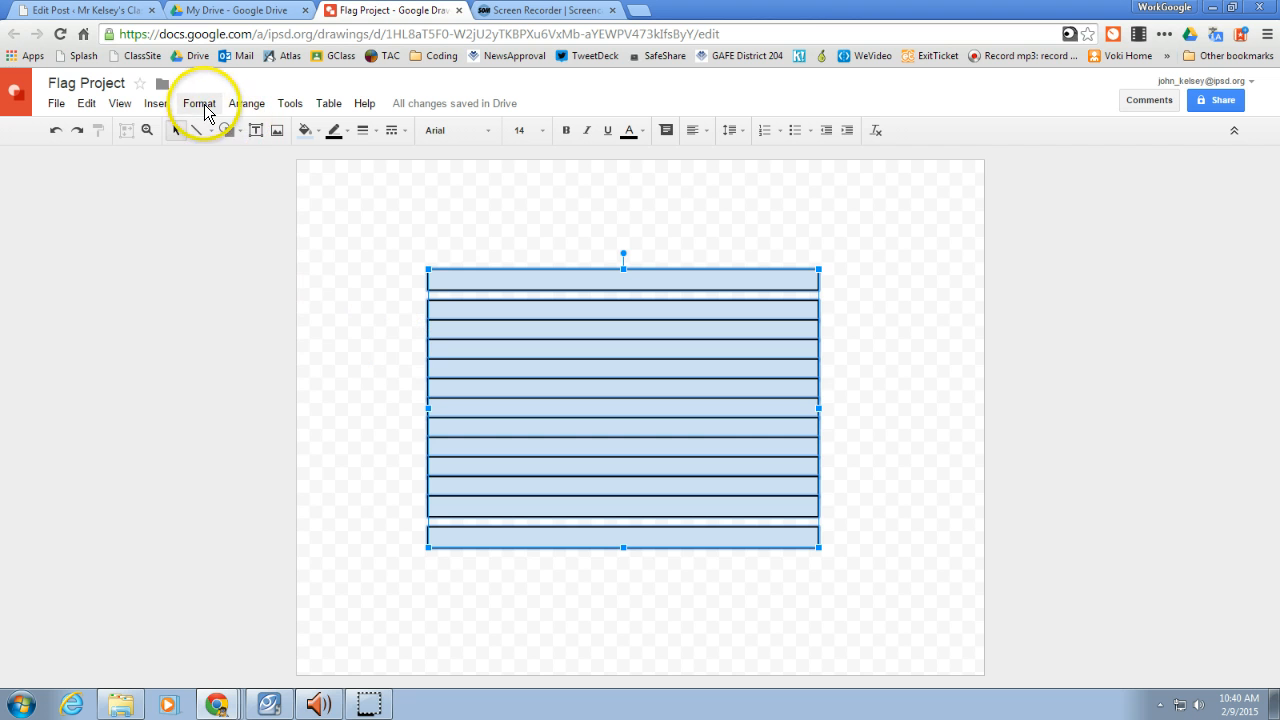
click(255, 107)
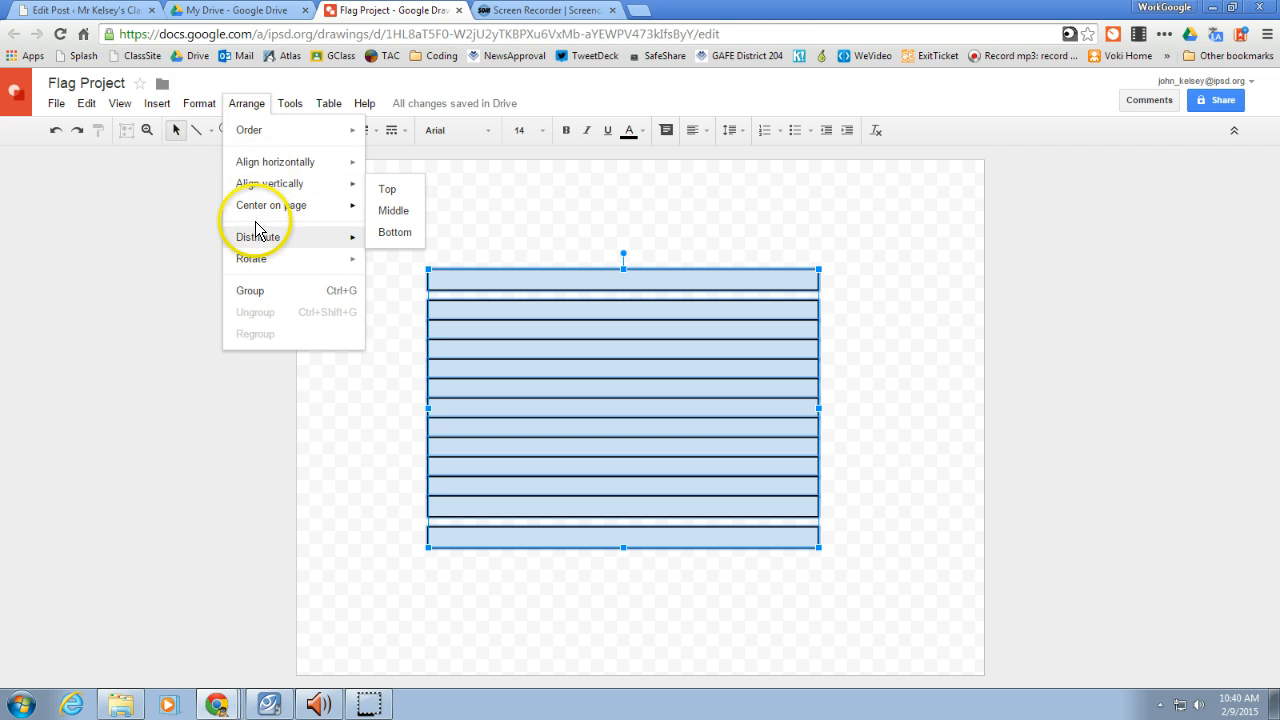
mouse_move(258, 237)
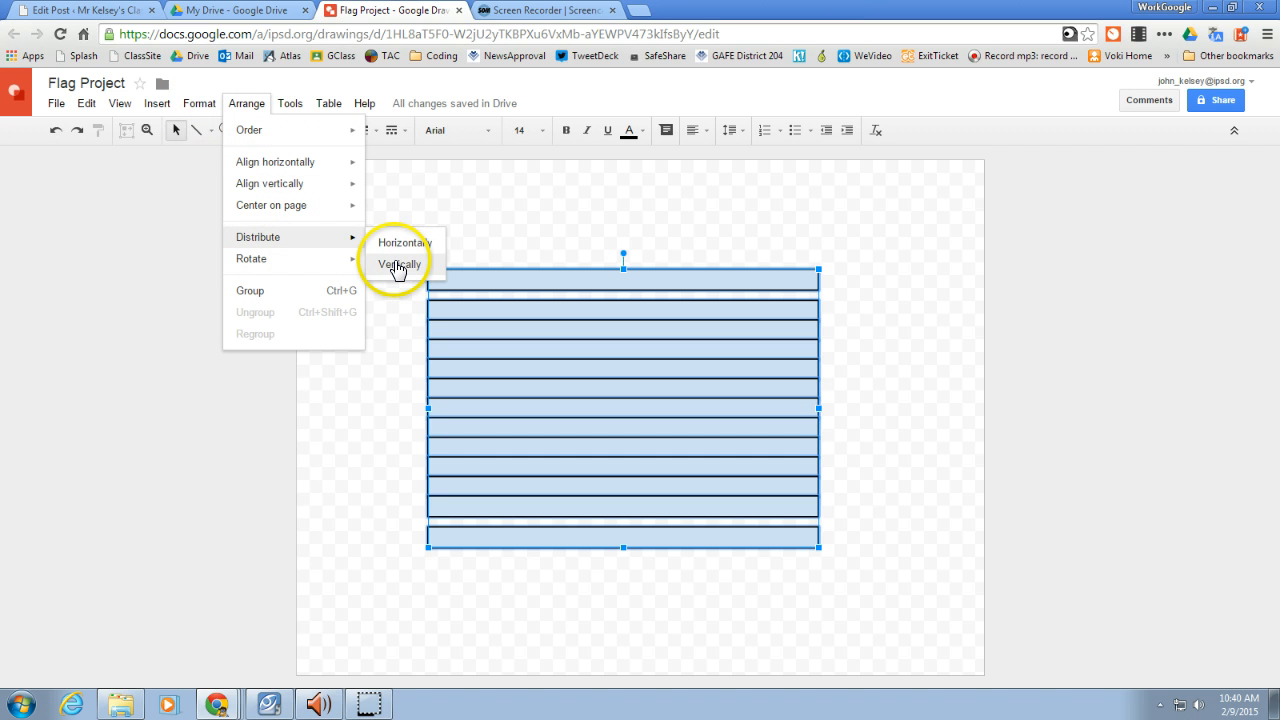
click(398, 266)
click(381, 307)
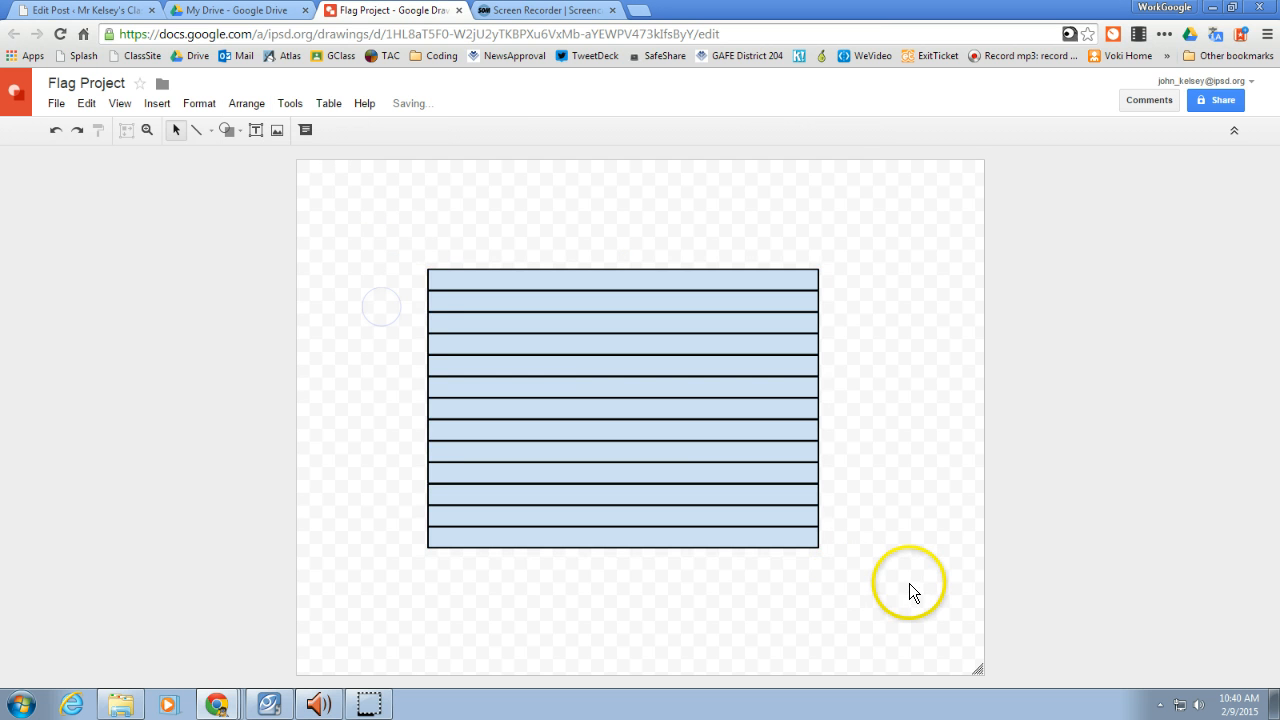
Set the line colour of all stripes to Transparent to remove their outlines.
drag(381, 214, 913, 597)
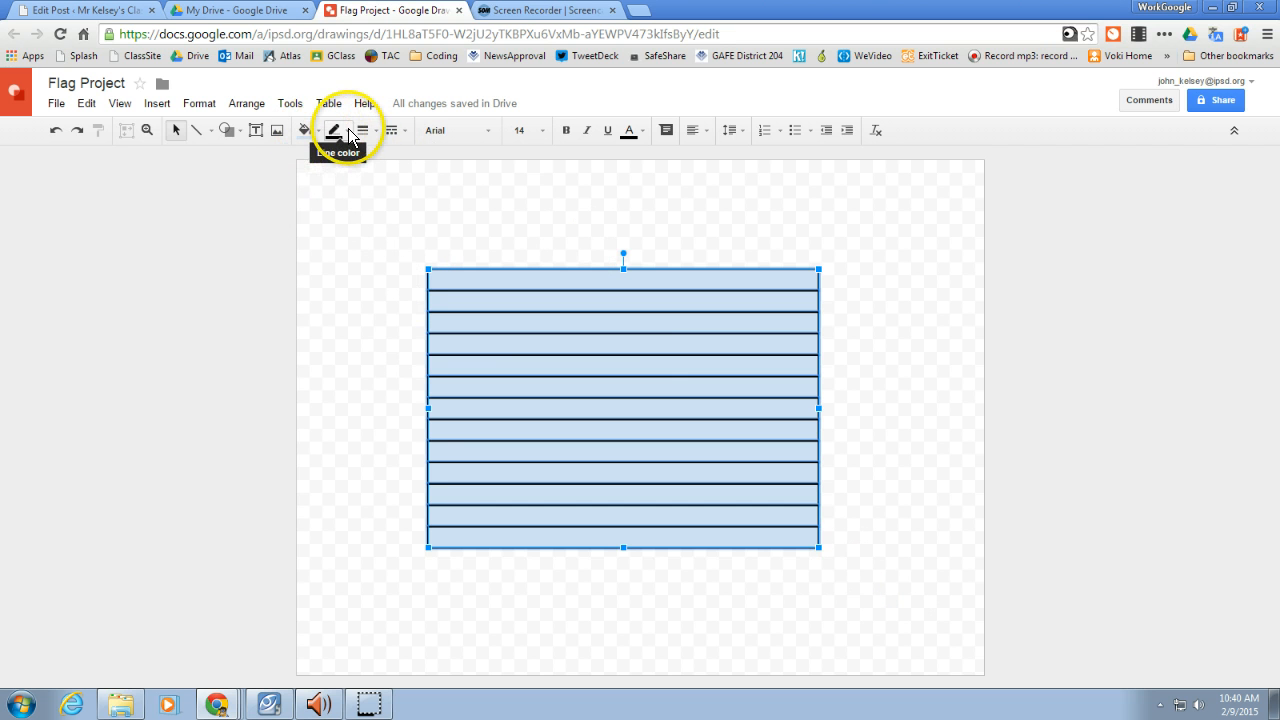
click(343, 130)
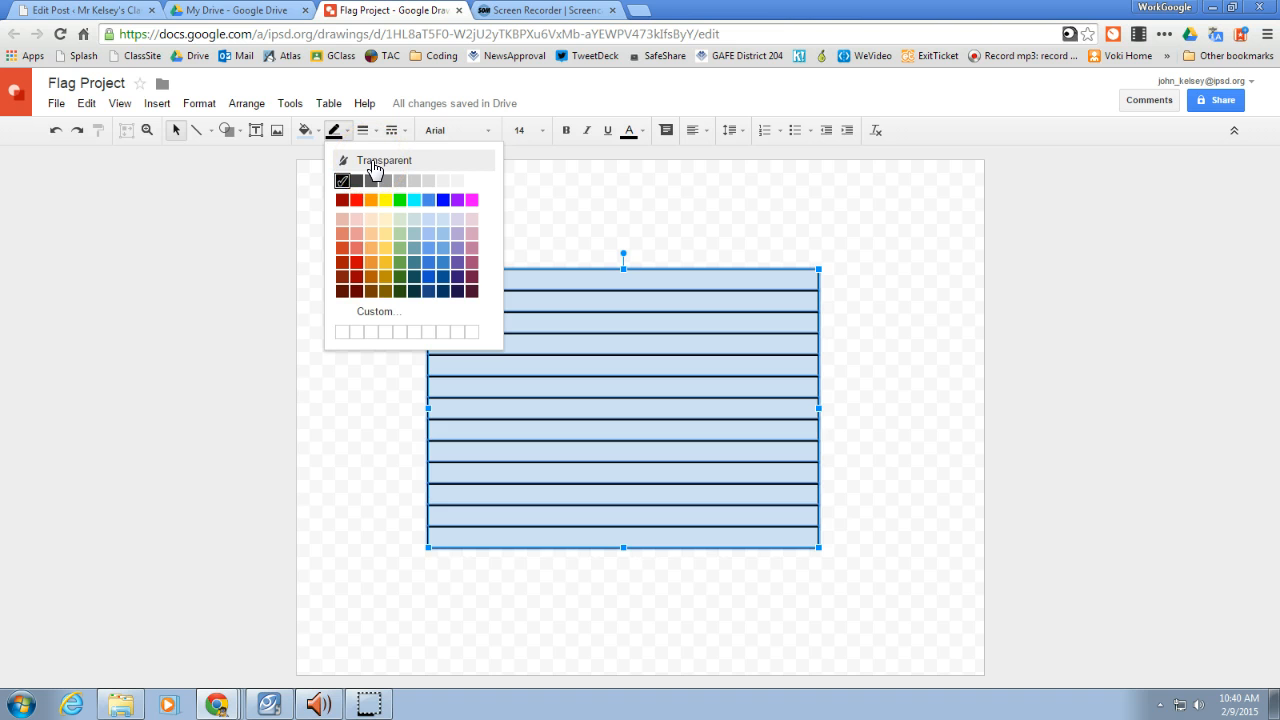
click(373, 162)
click(361, 236)
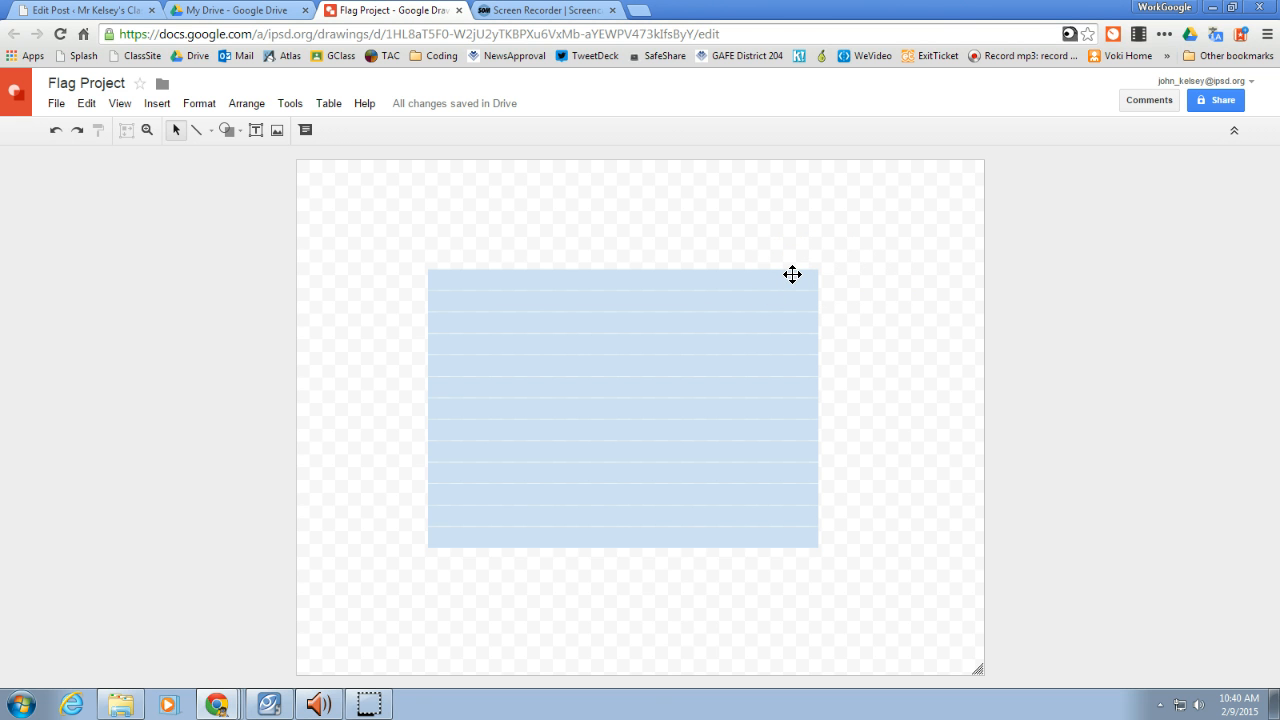
Fill the seven alternate stripes, from bottom to top, with red.
click(668, 537)
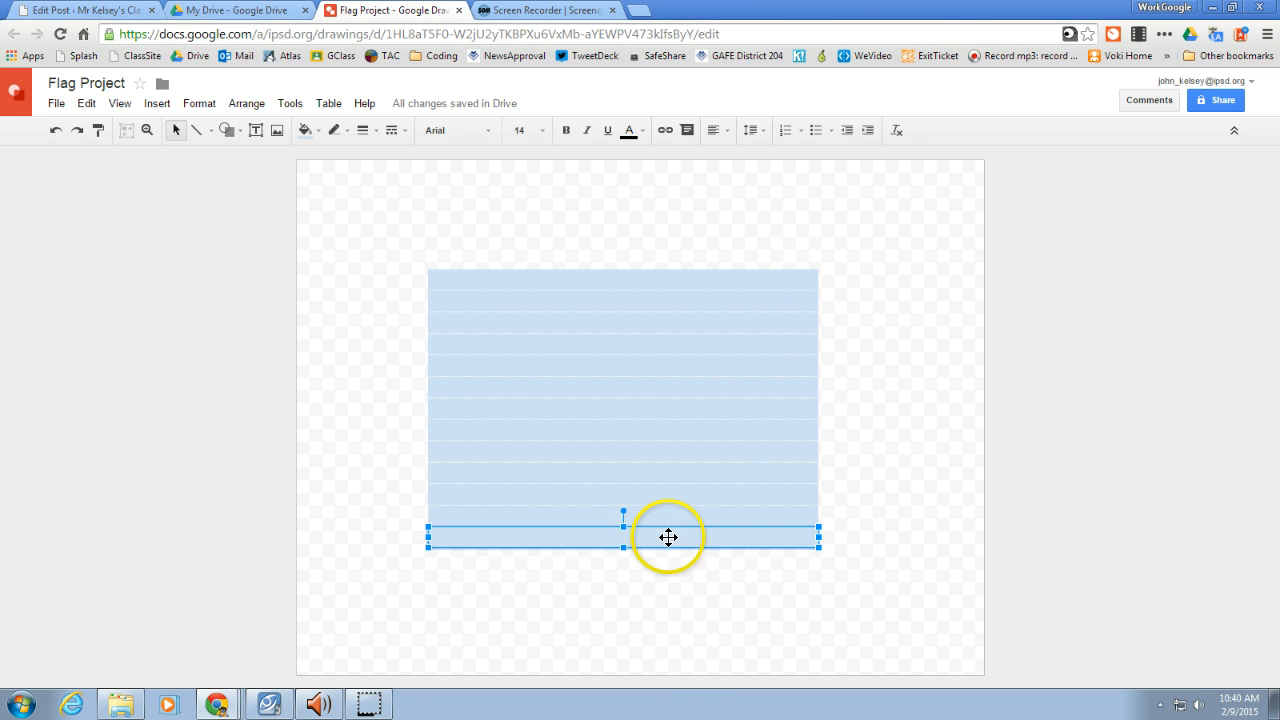
shift+click(742, 496)
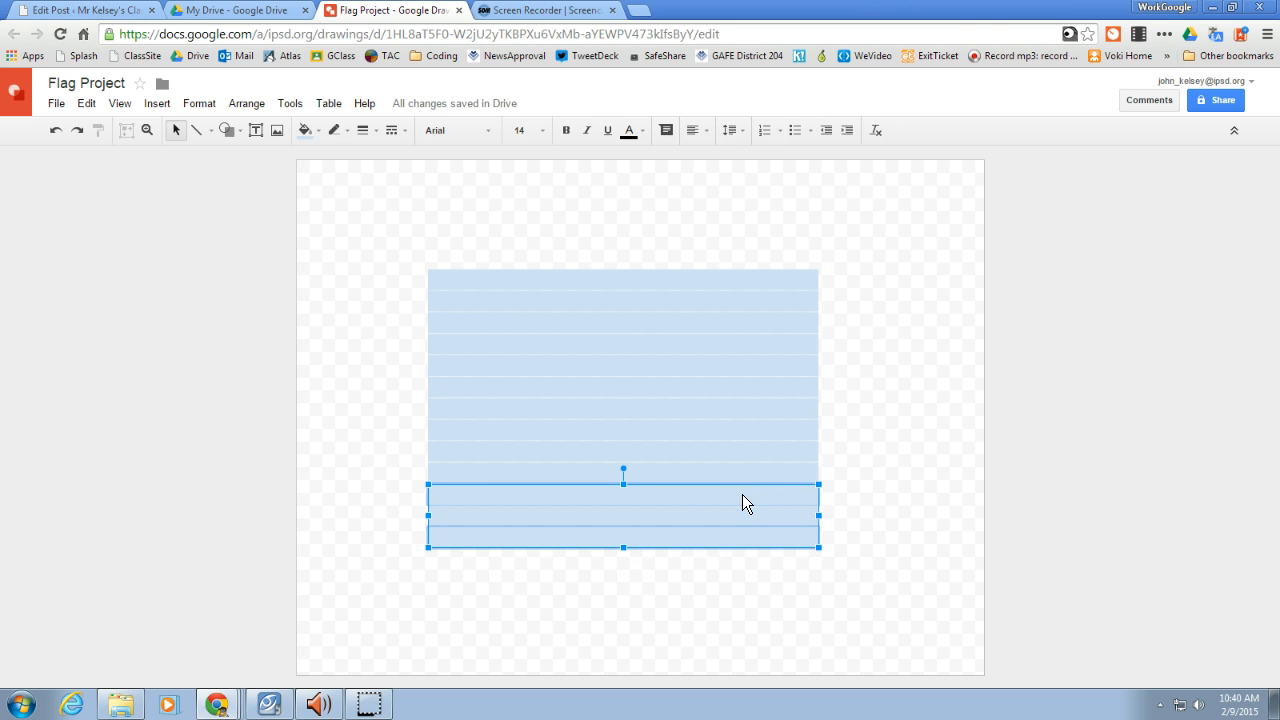
shift+click(776, 448)
shift+click(779, 409)
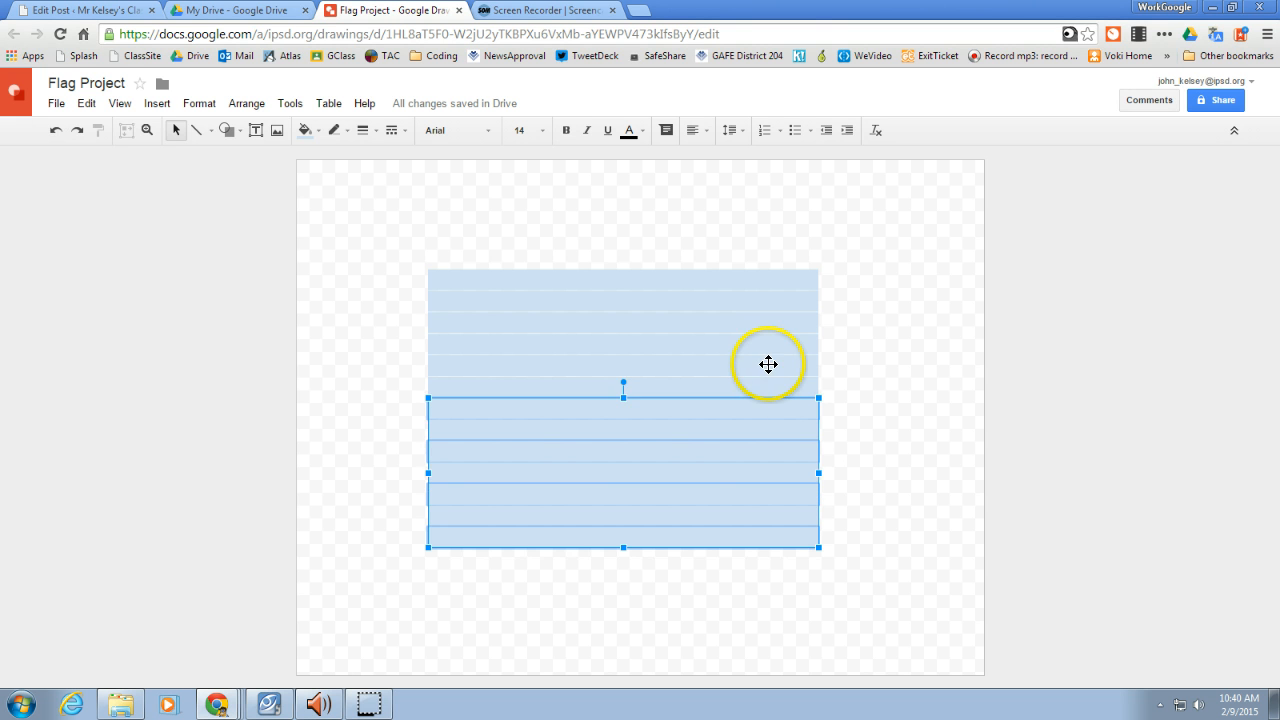
shift+click(768, 364)
shift+click(766, 323)
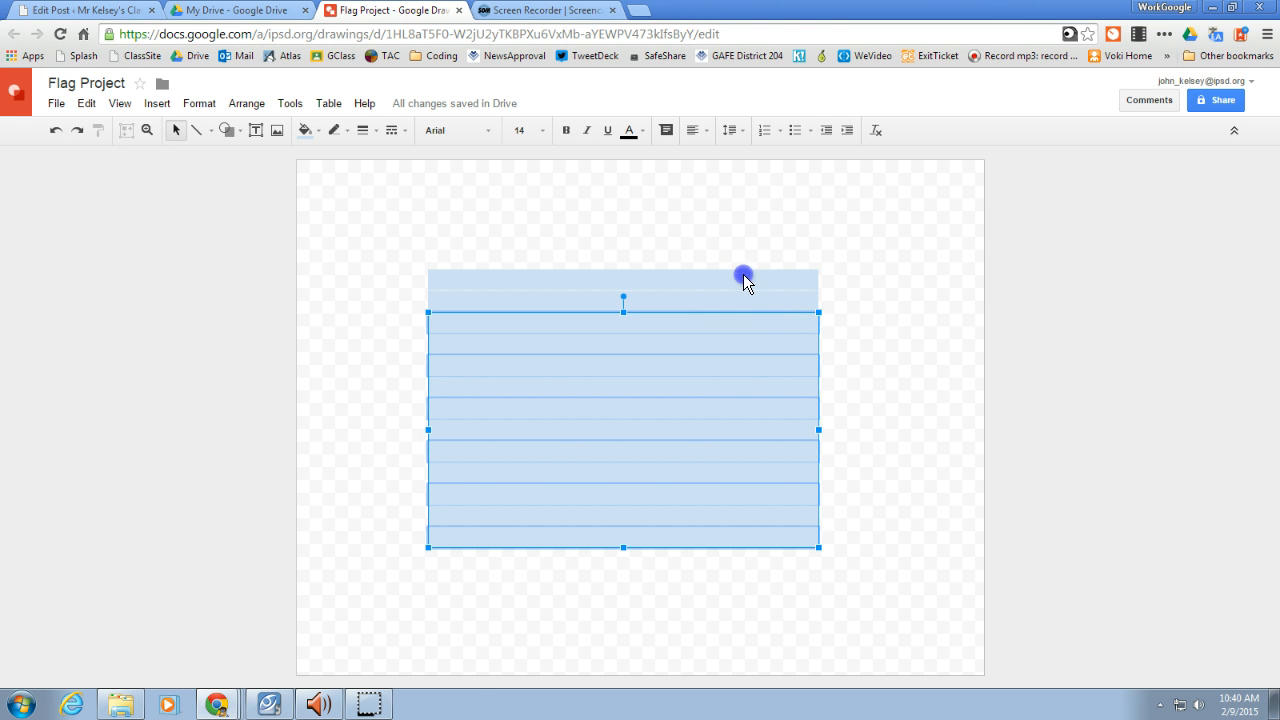
shift+click(744, 281)
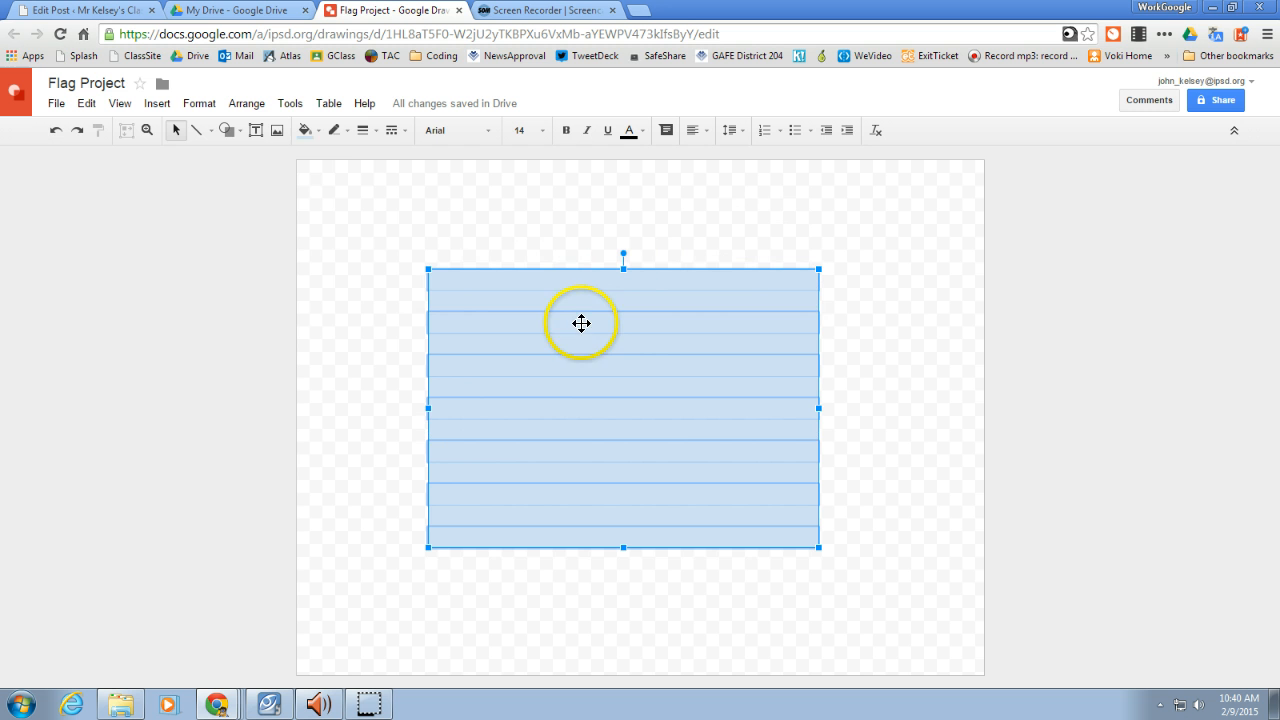
click(307, 130)
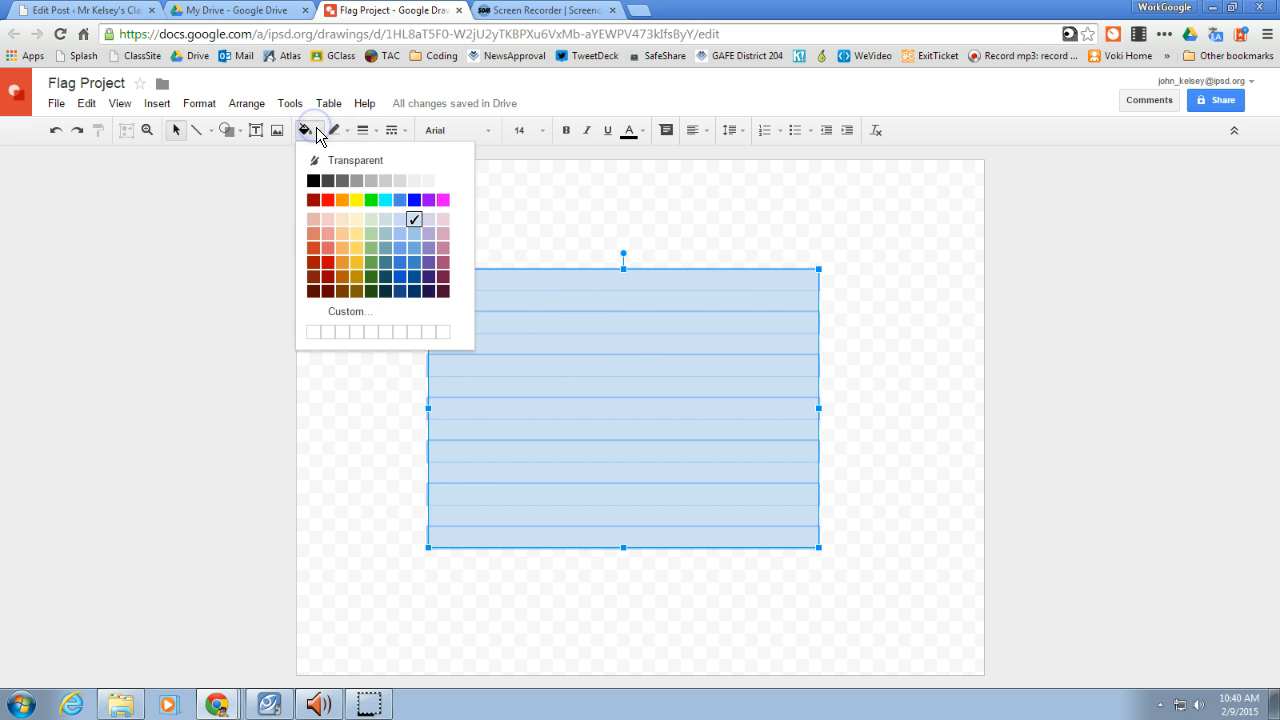
click(327, 200)
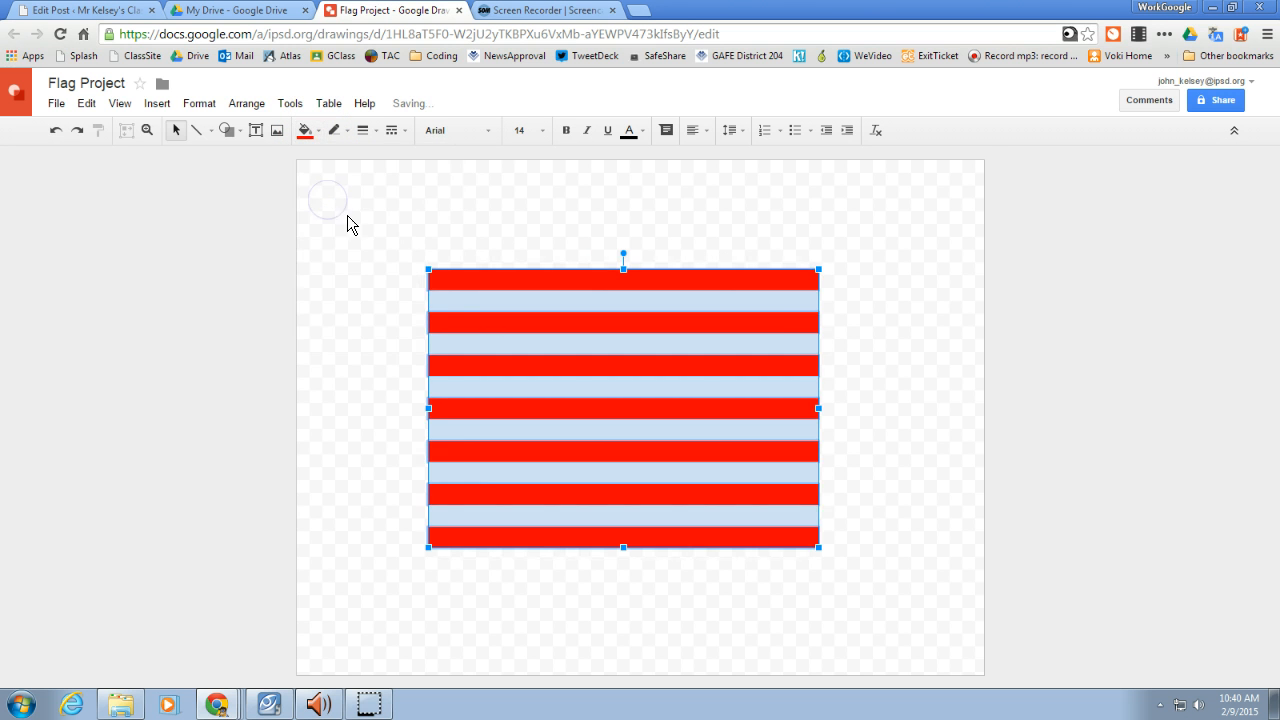
drag(939, 353, 953, 492)
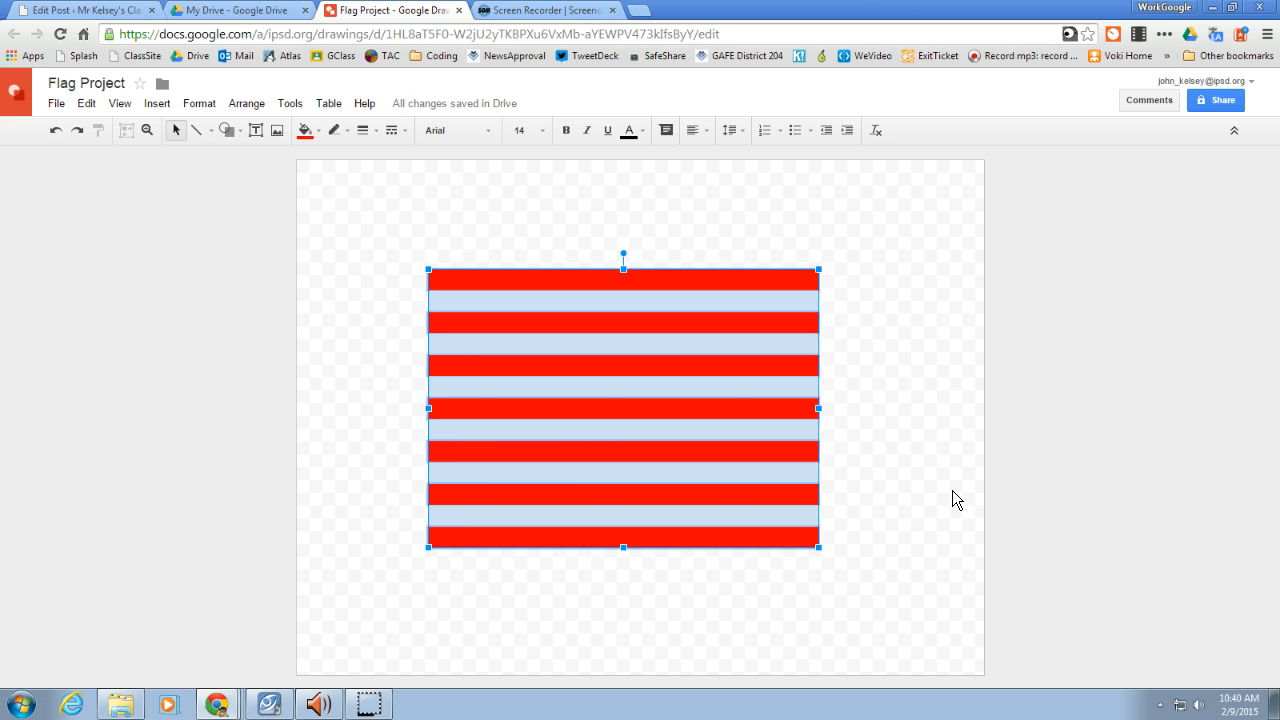
click(914, 406)
Fill the remaining six light-blue stripes with white.
click(777, 301)
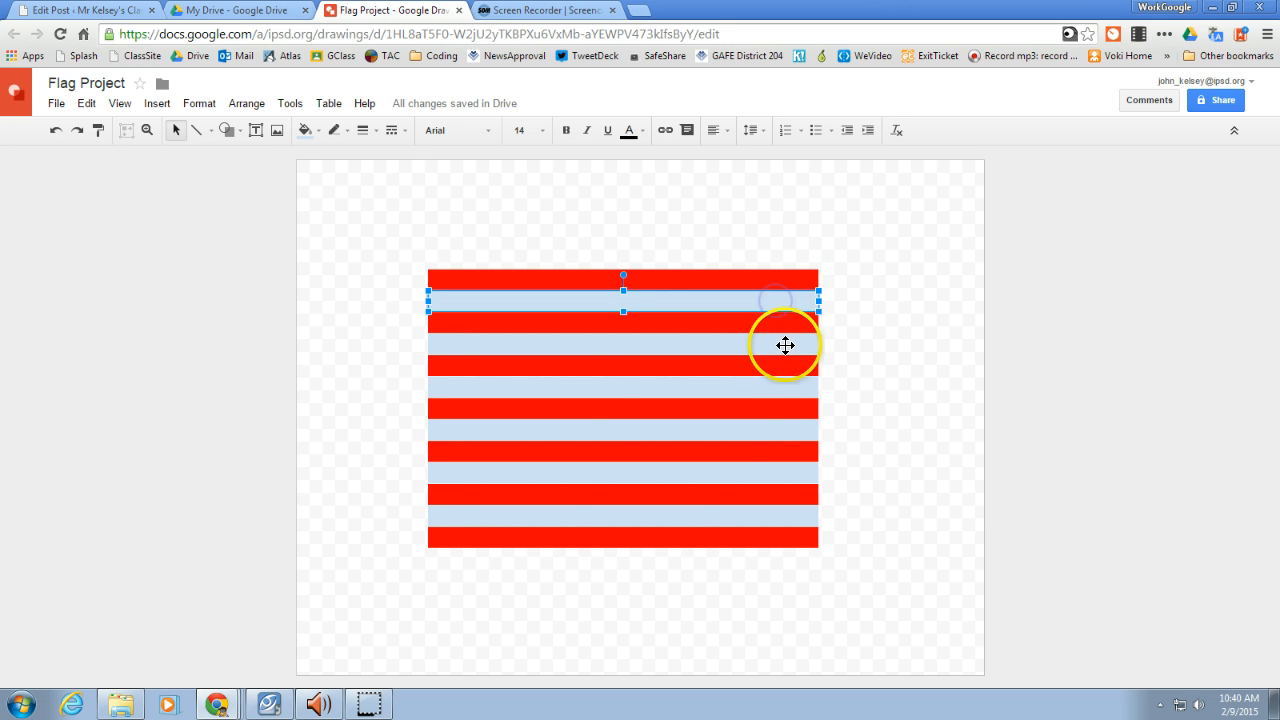
shift+click(782, 343)
shift+click(778, 389)
shift+click(786, 430)
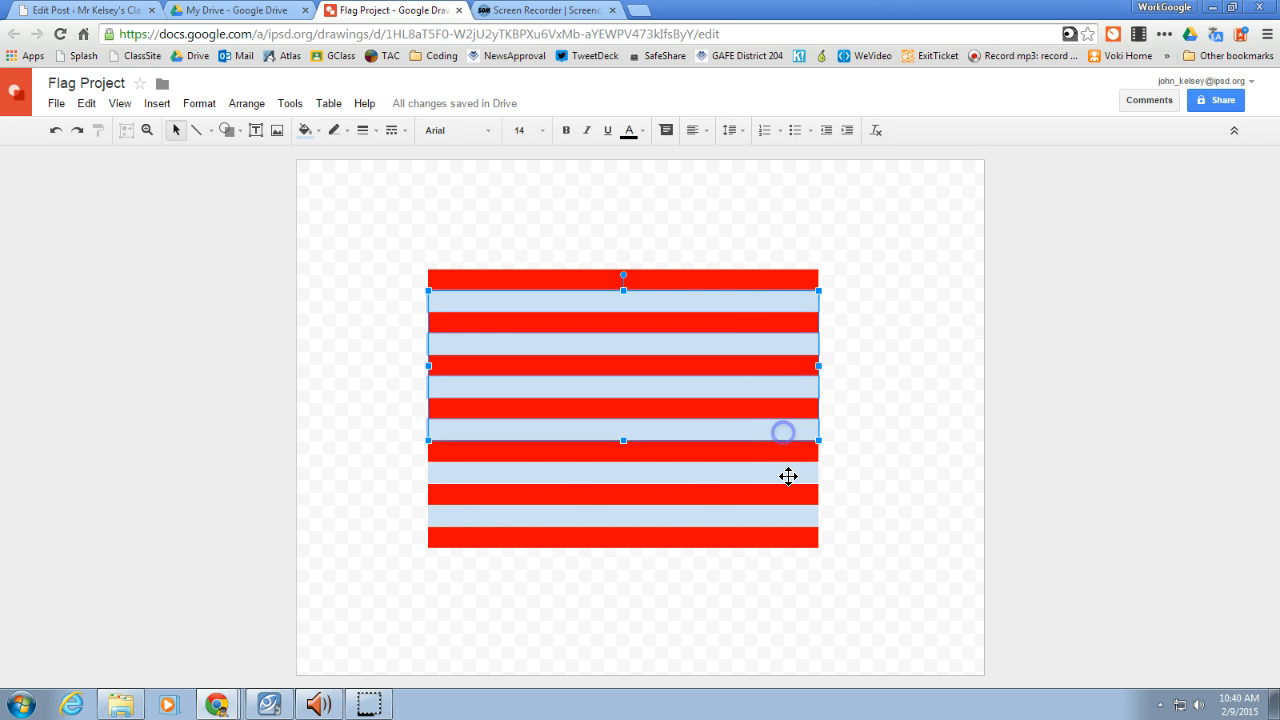
shift+click(786, 476)
shift+click(779, 520)
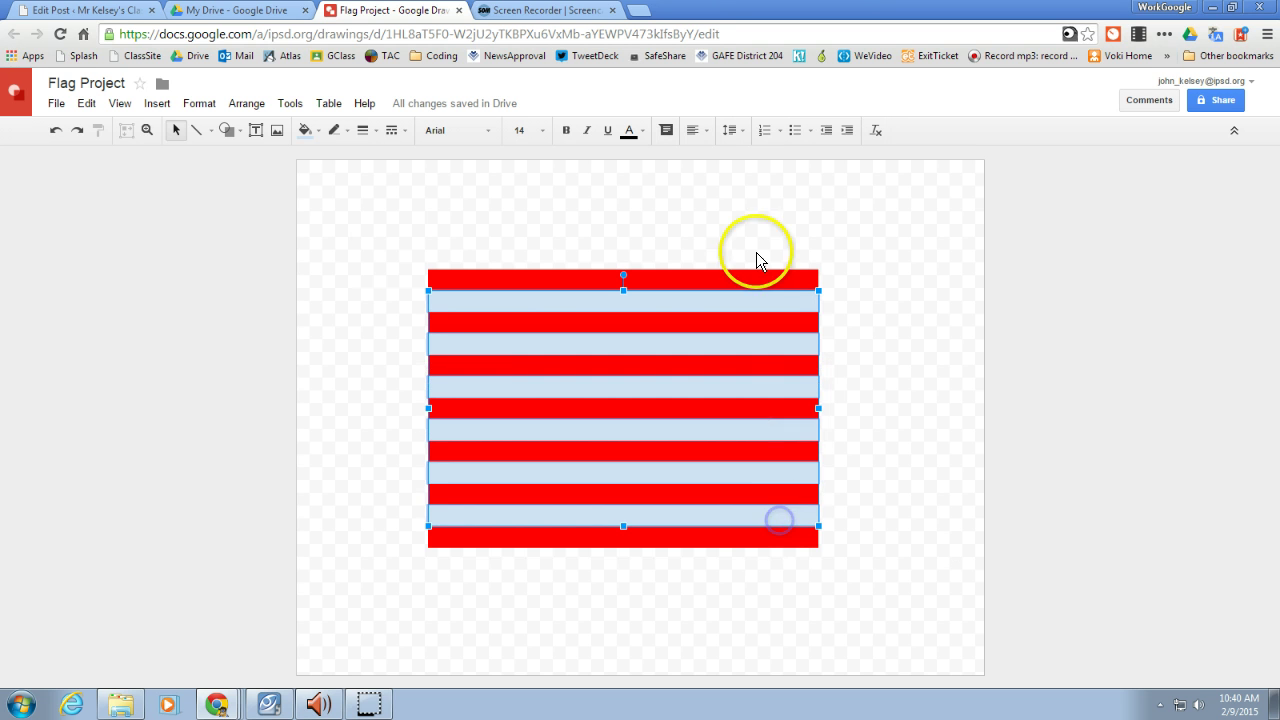
click(320, 131)
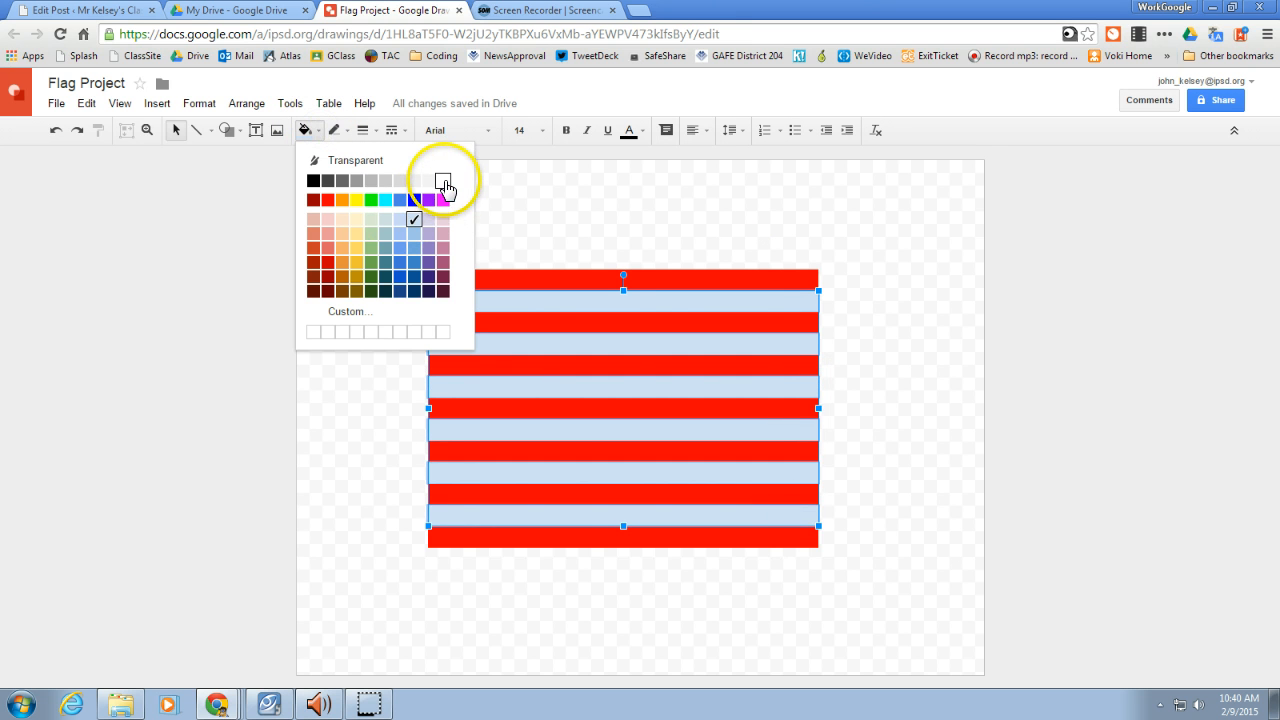
click(443, 181)
click(953, 268)
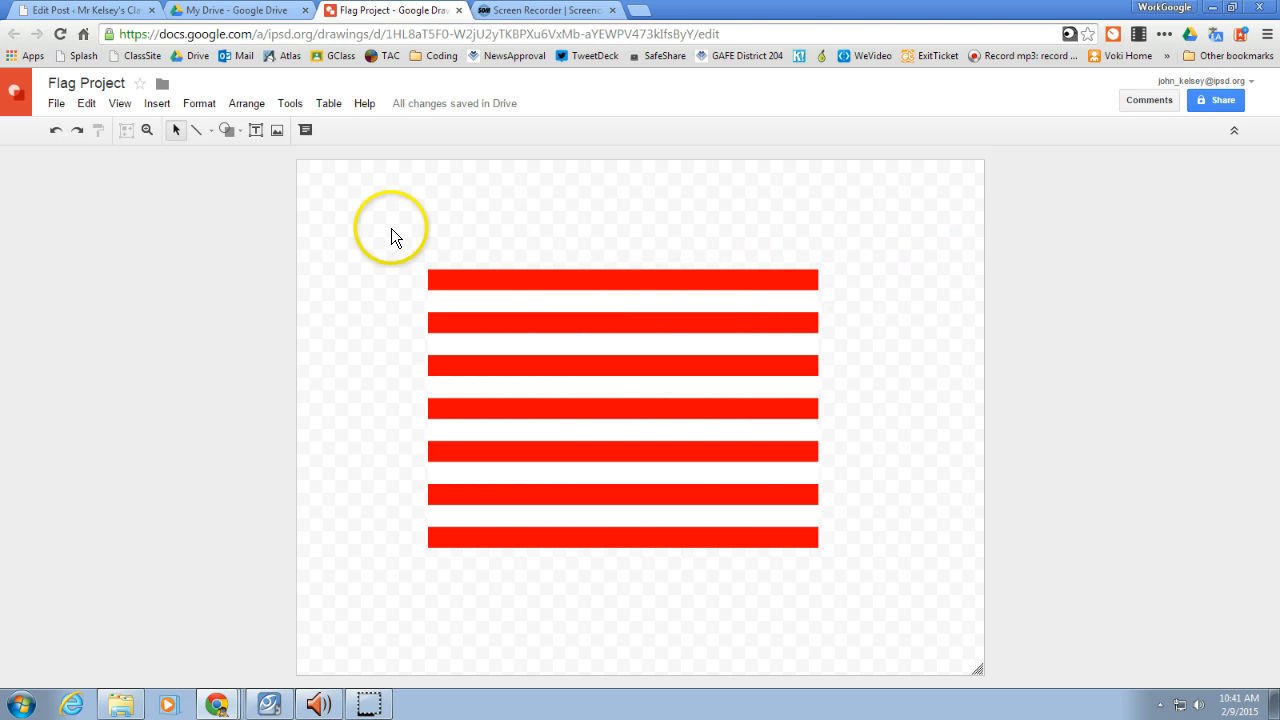
Stretch the whole striped block wider by dragging its right edge outward.
drag(391, 222, 920, 596)
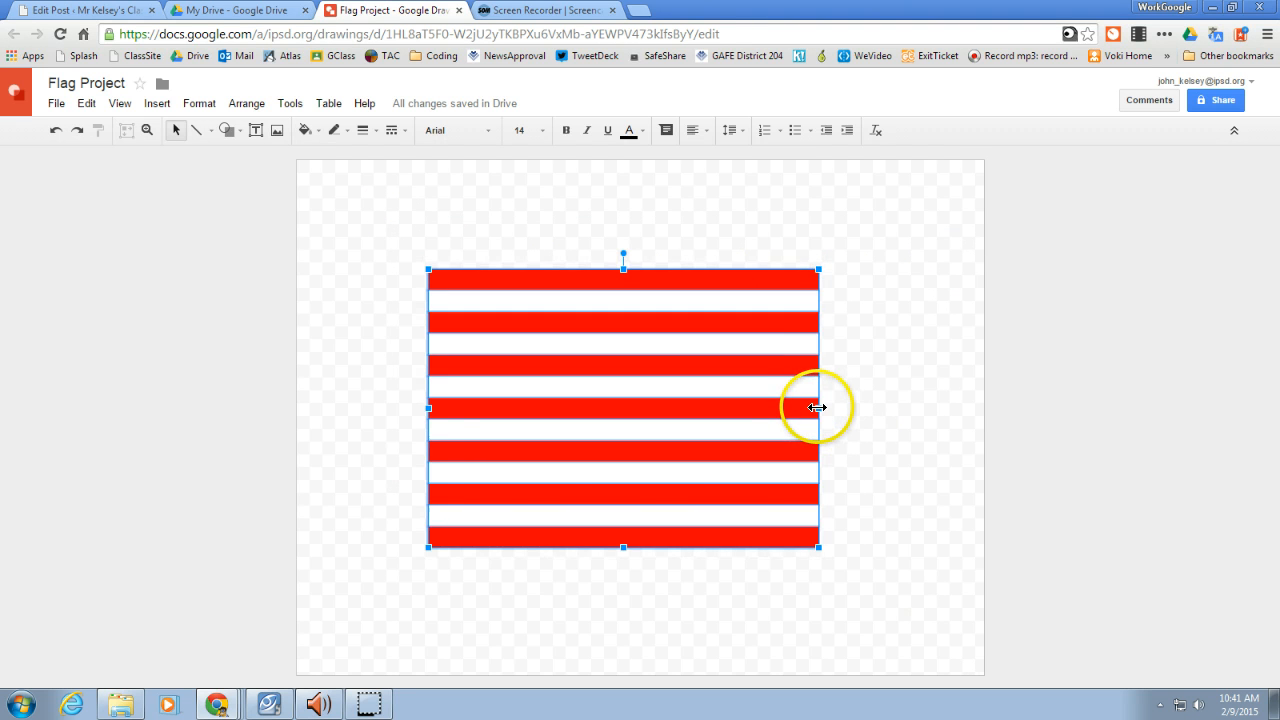
drag(817, 408, 905, 416)
click(874, 576)
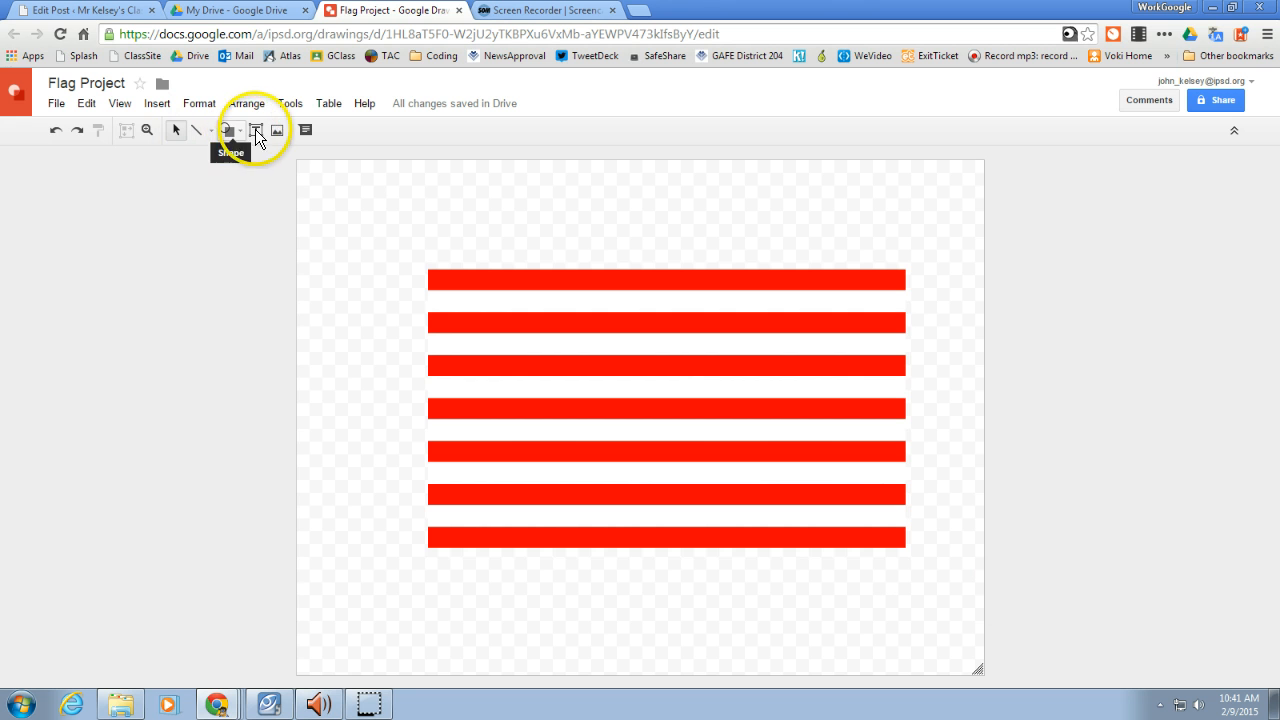
Draw a rectangle from the stripes' top-left corner down to the fifth red stripe as the canton.
click(228, 131)
mouse_move(260, 157)
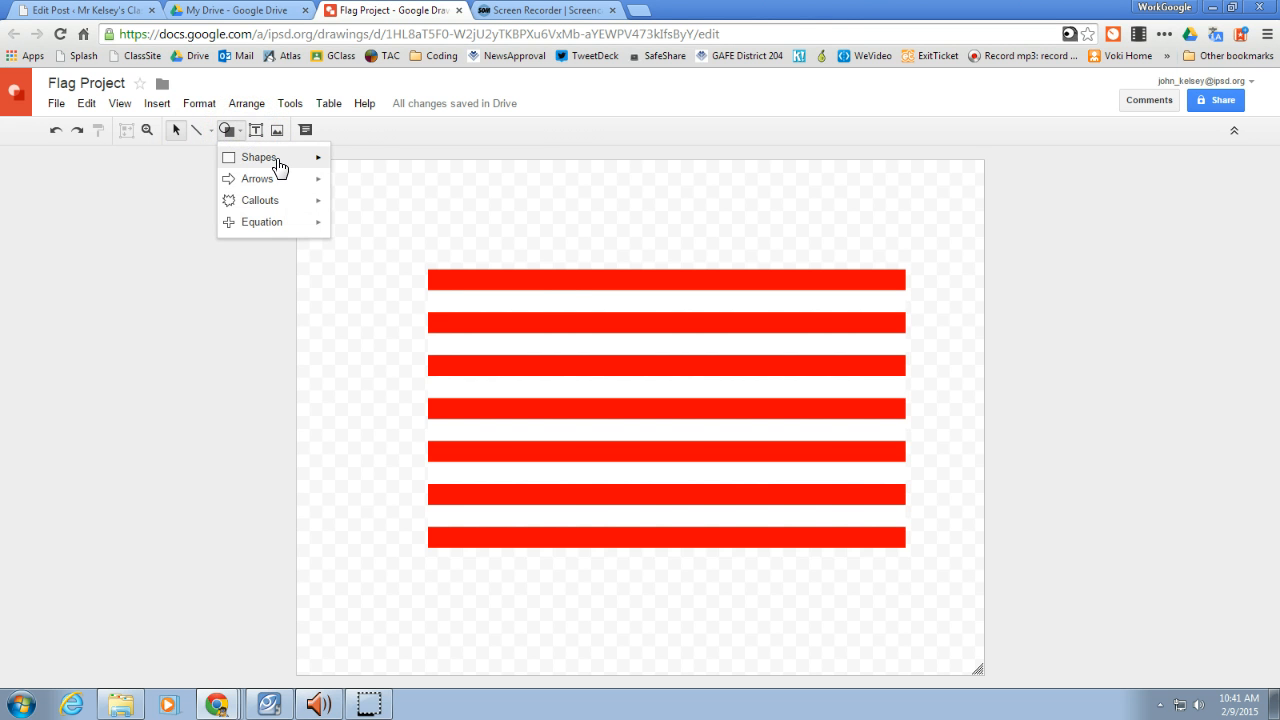
click(343, 166)
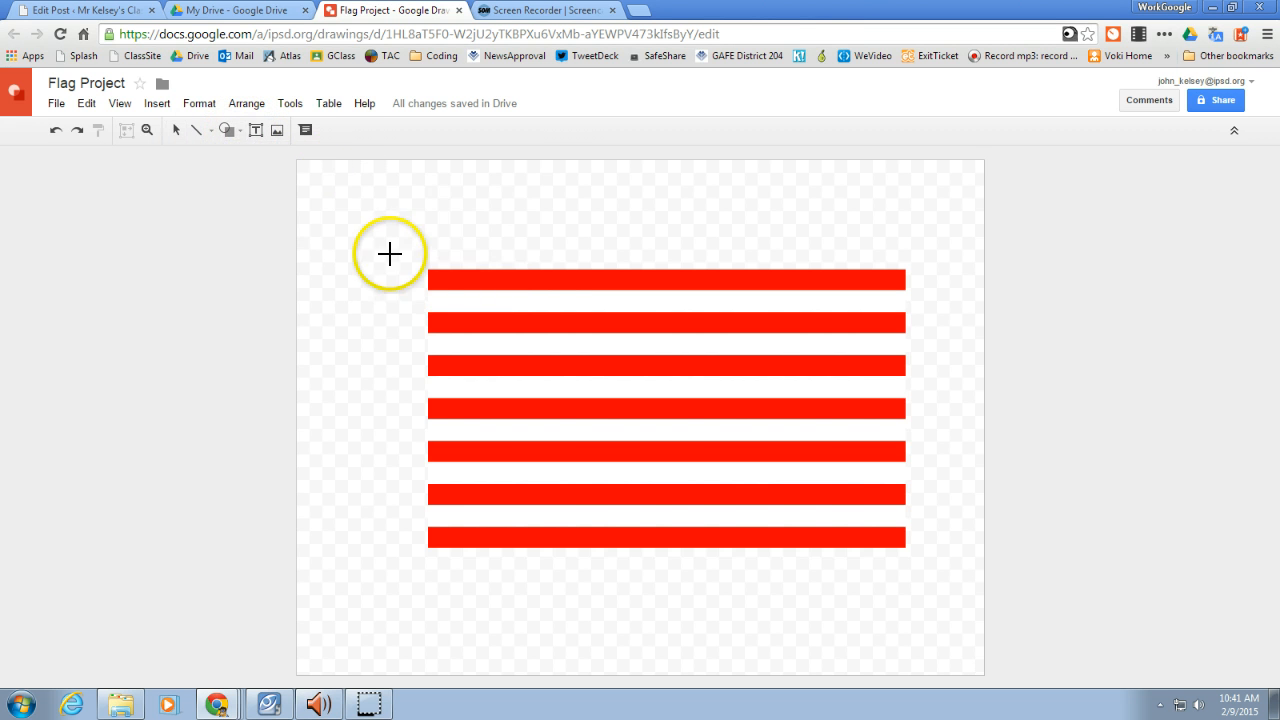
drag(427, 268, 427, 268)
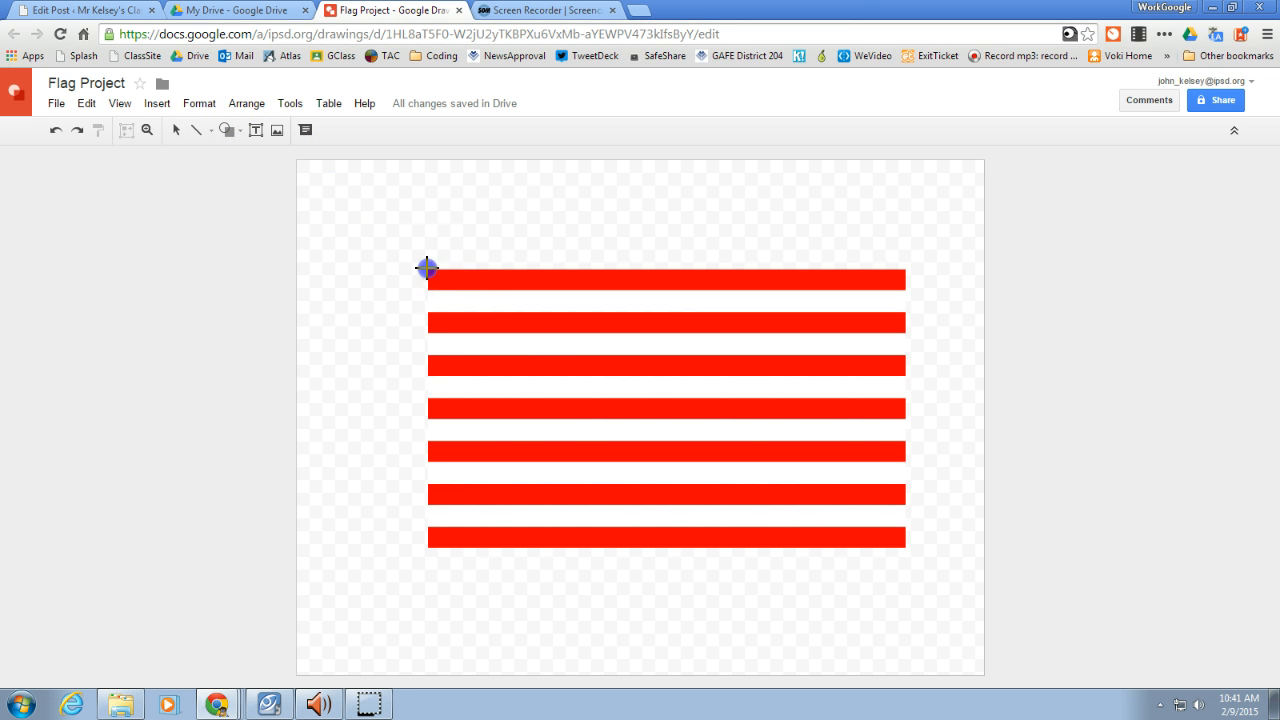
drag(494, 308, 624, 405)
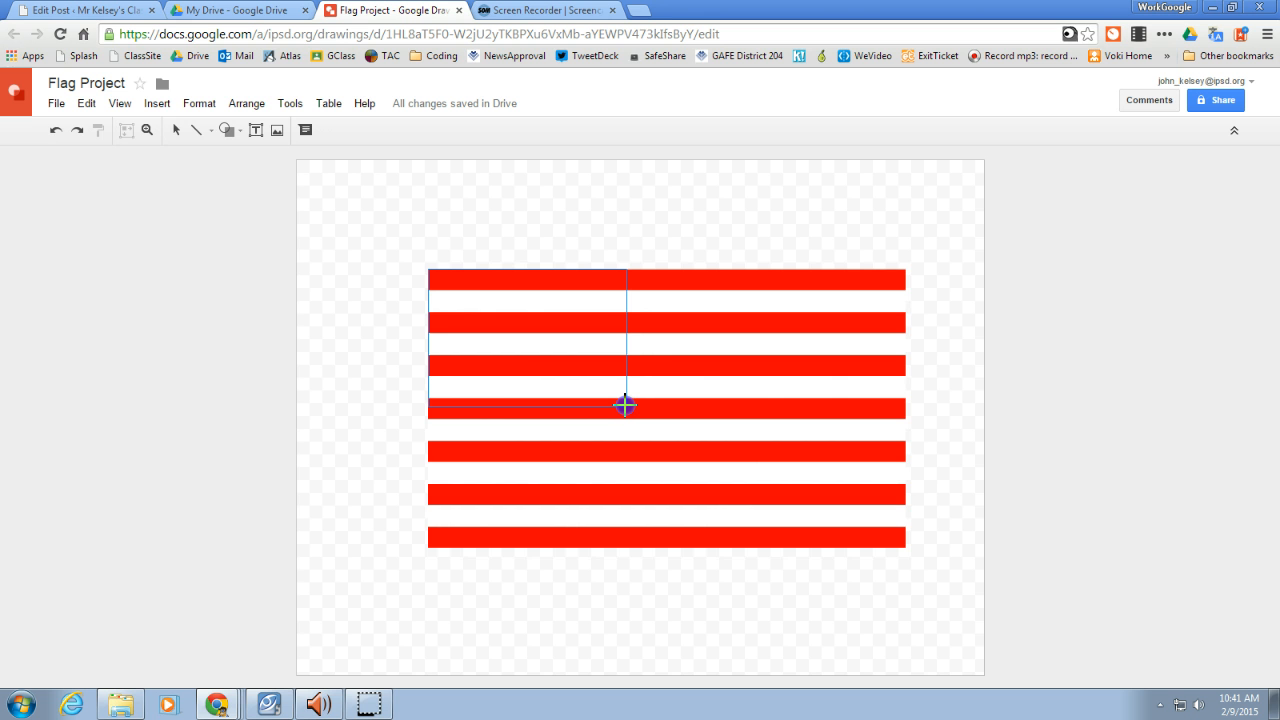
drag(622, 414, 640, 420)
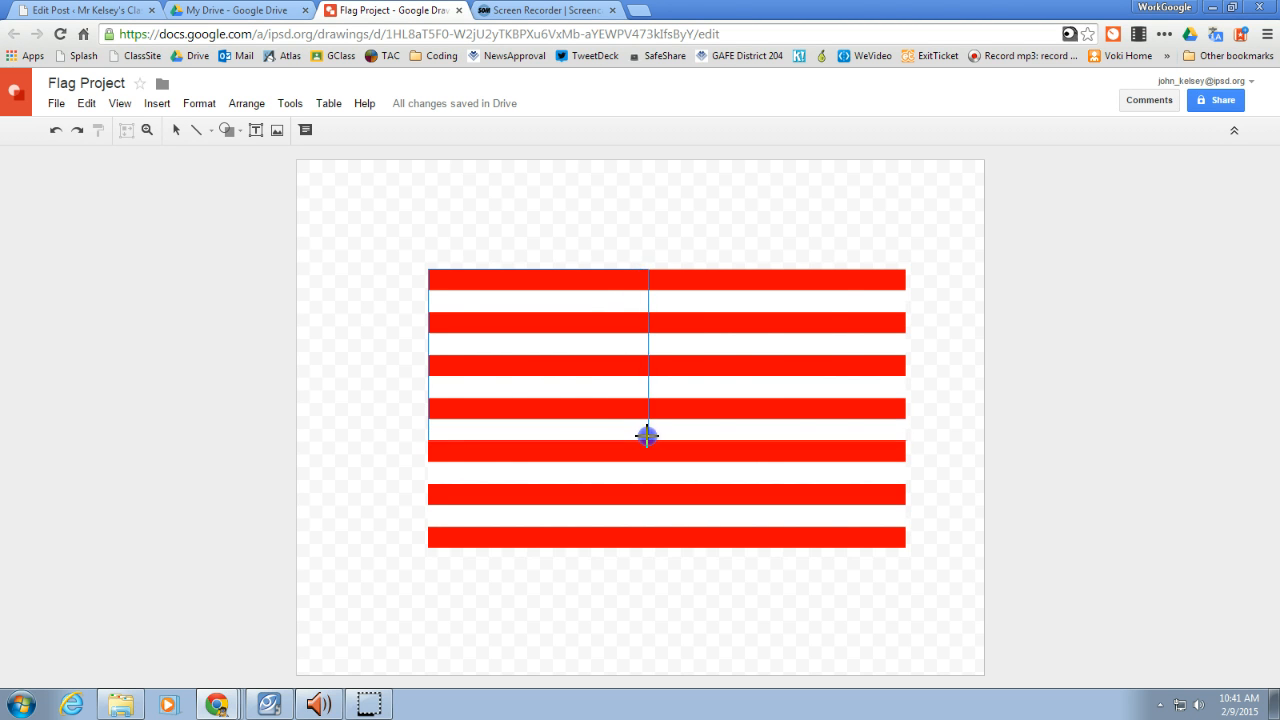
drag(640, 420, 658, 441)
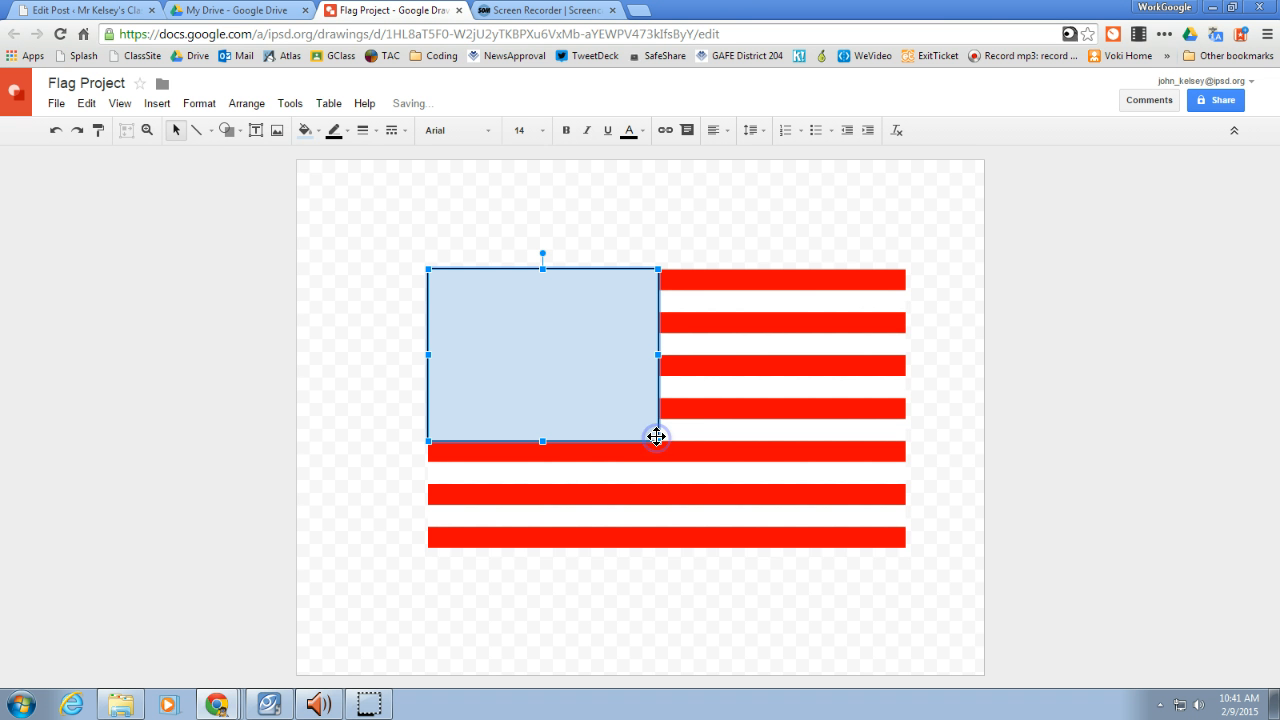
Fill the canton rectangle with a custom deep navy (#062063).
click(312, 130)
click(416, 201)
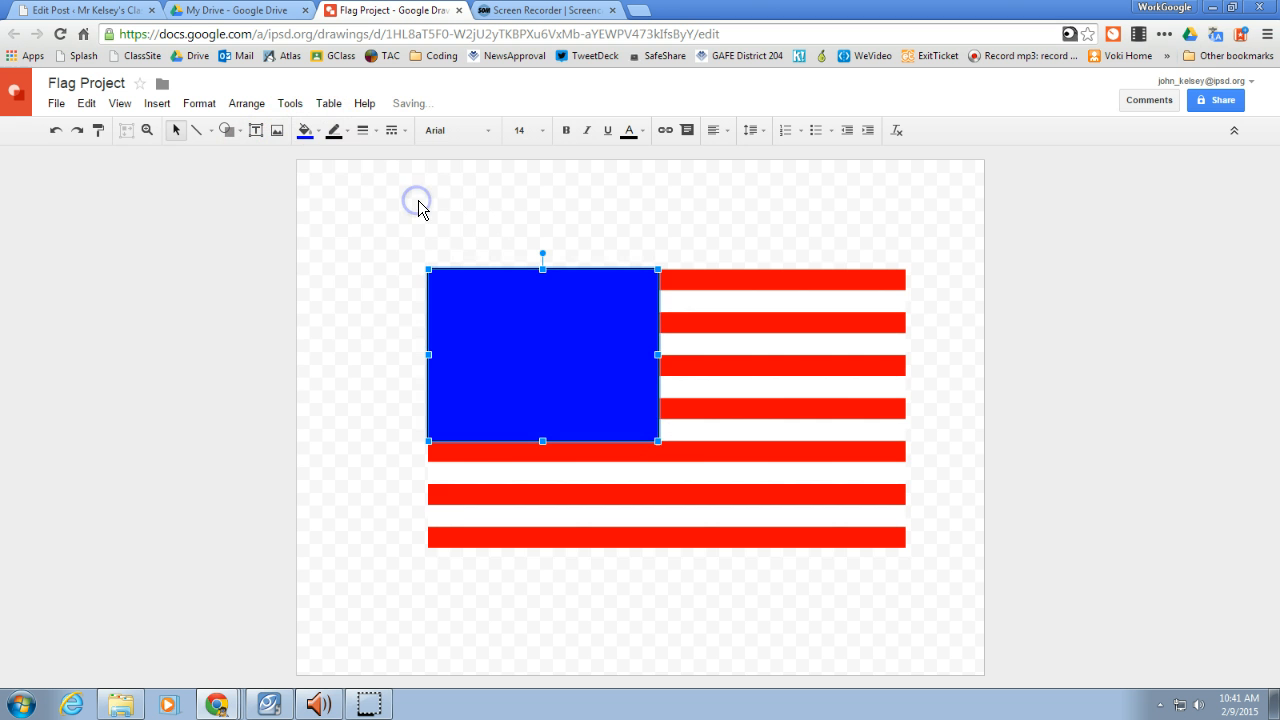
click(307, 130)
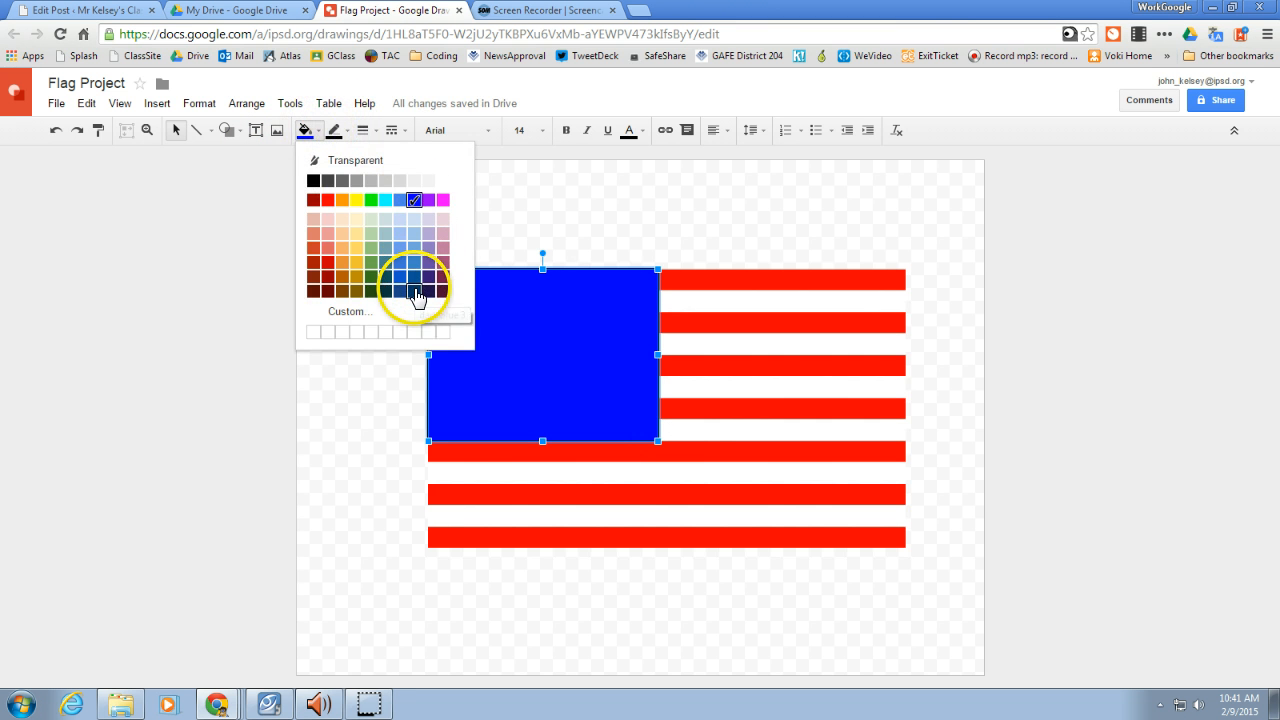
click(416, 292)
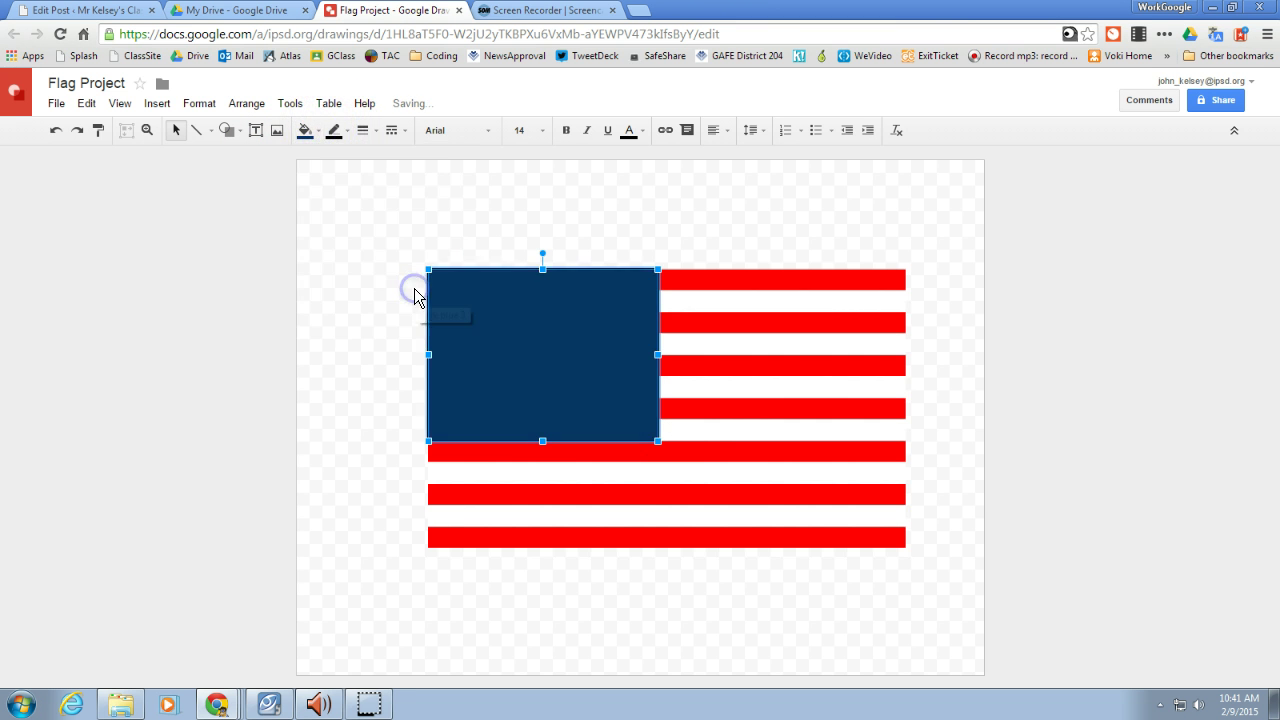
click(323, 130)
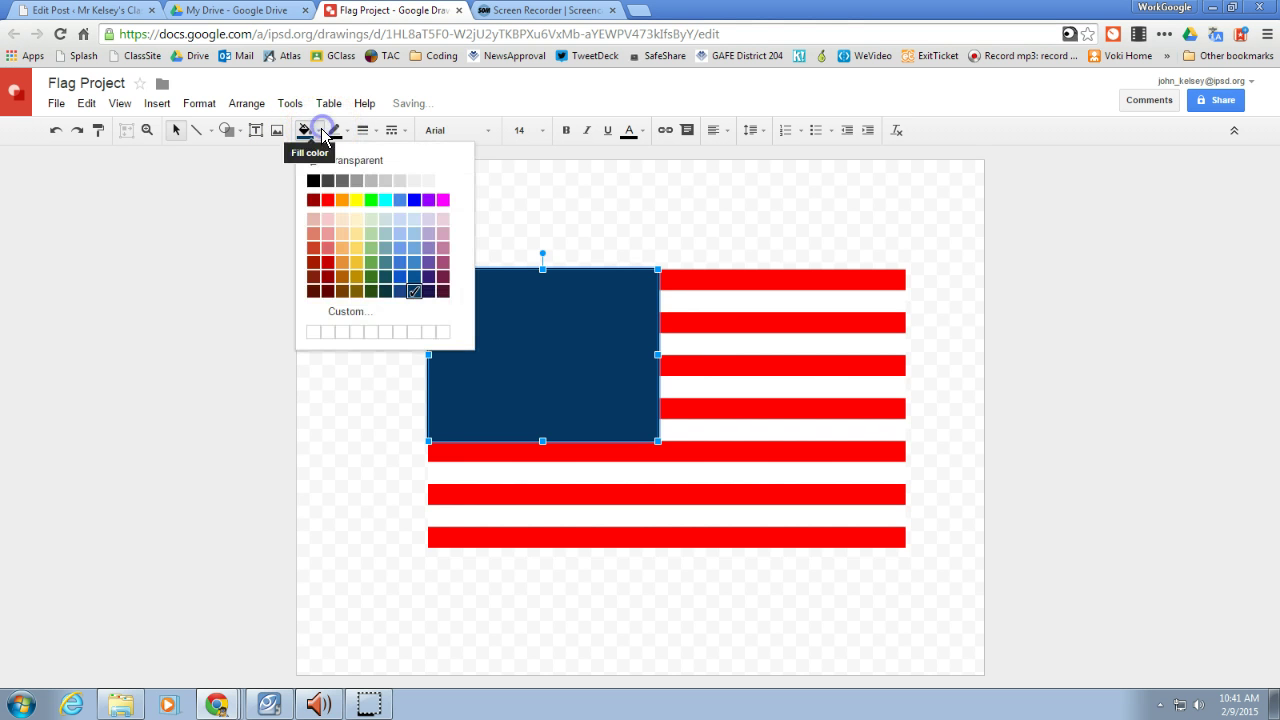
click(358, 315)
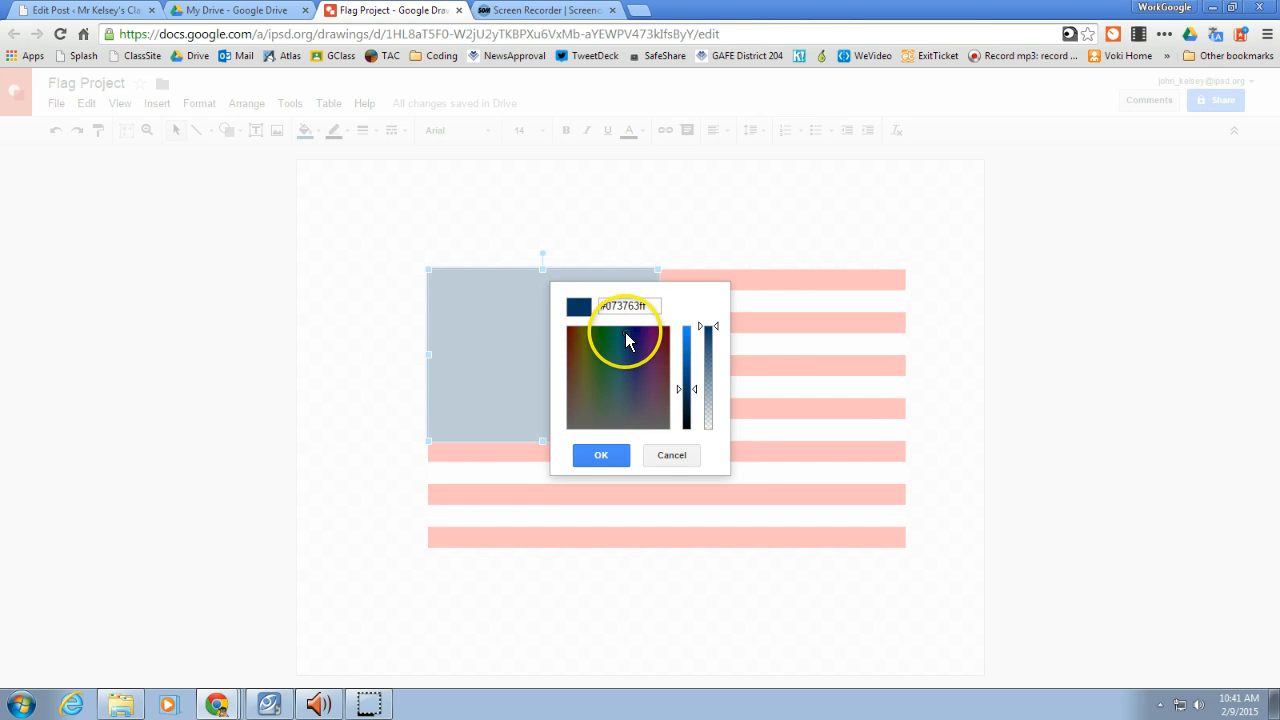
drag(626, 340, 632, 340)
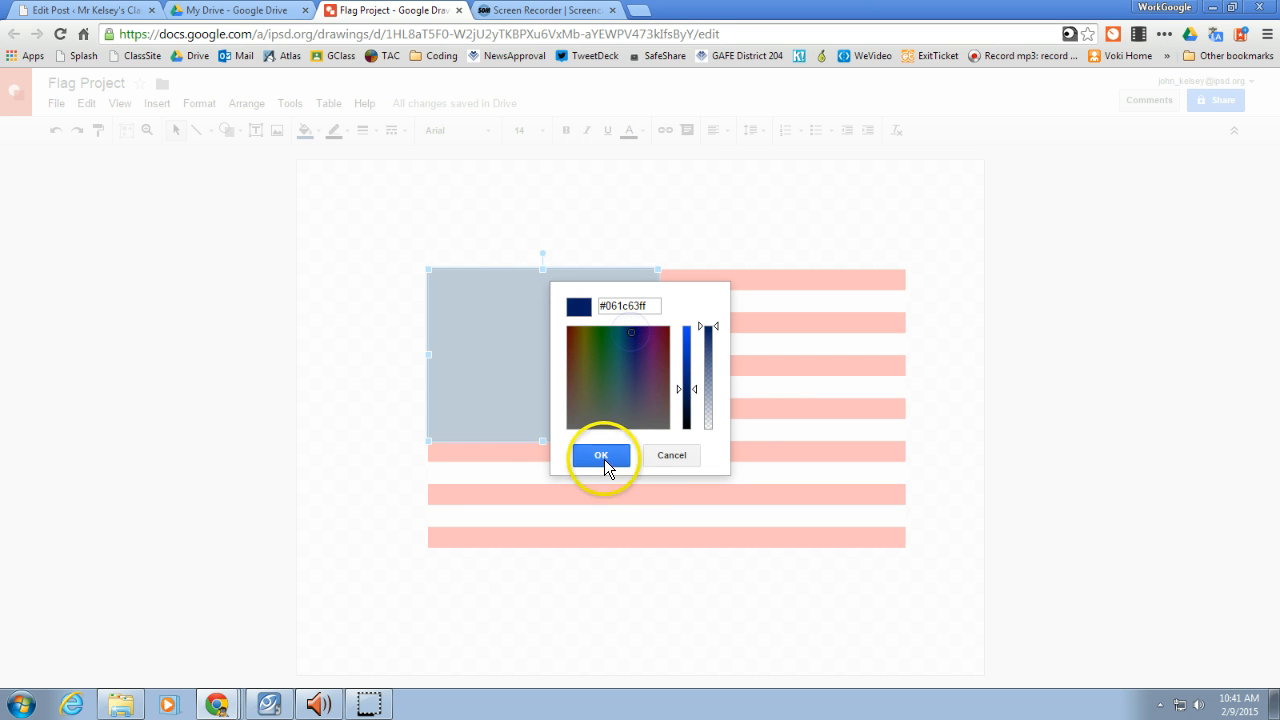
click(572, 450)
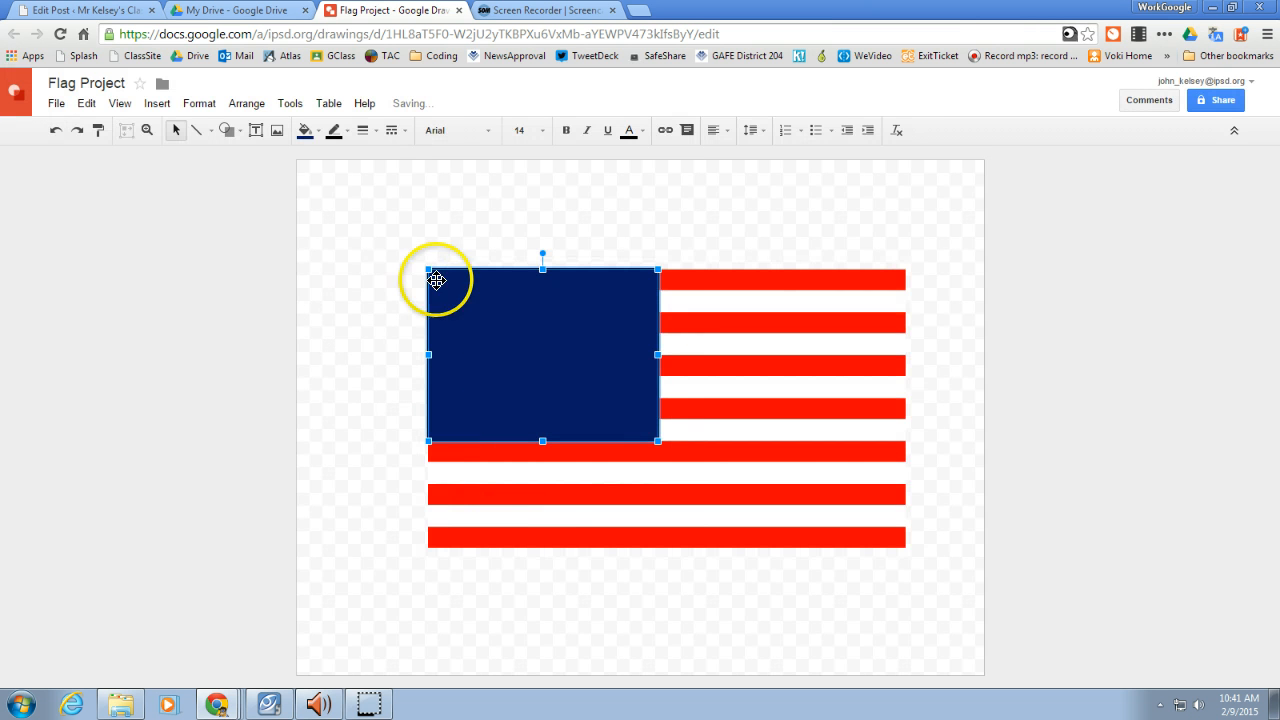
Set the canton rectangle's line colour to Transparent to remove its outline.
click(368, 236)
click(511, 403)
click(340, 131)
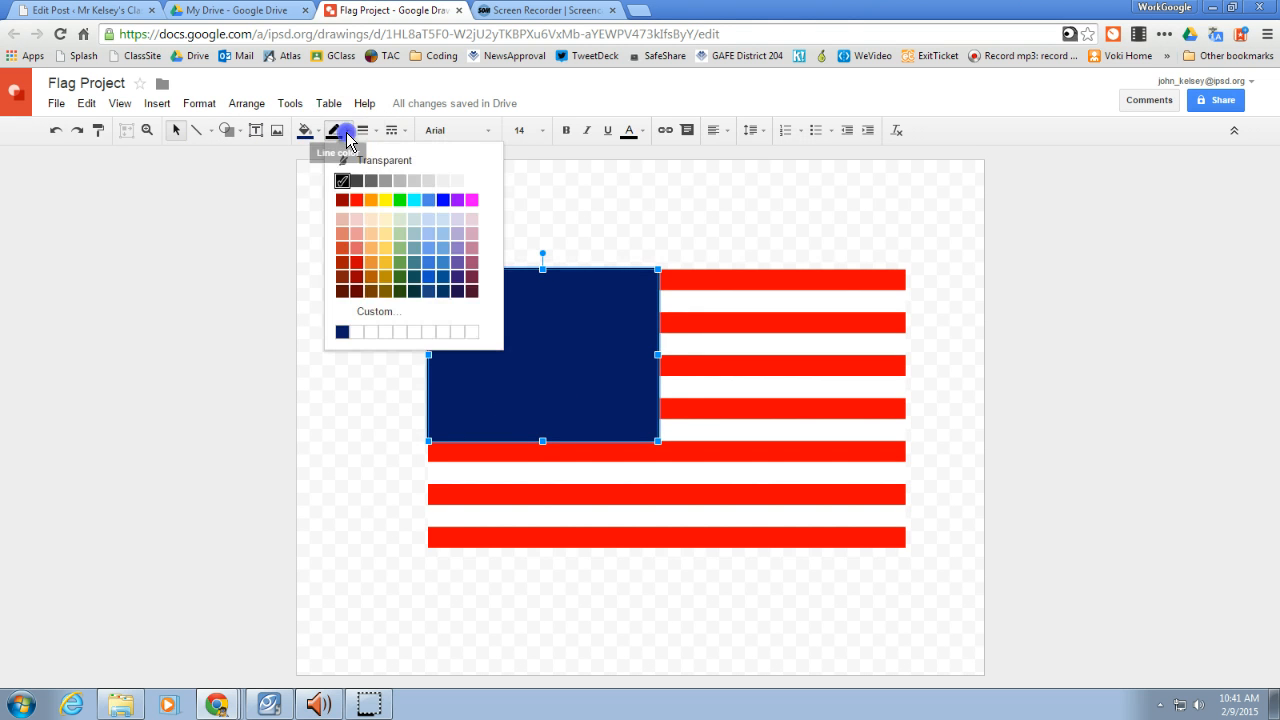
click(378, 161)
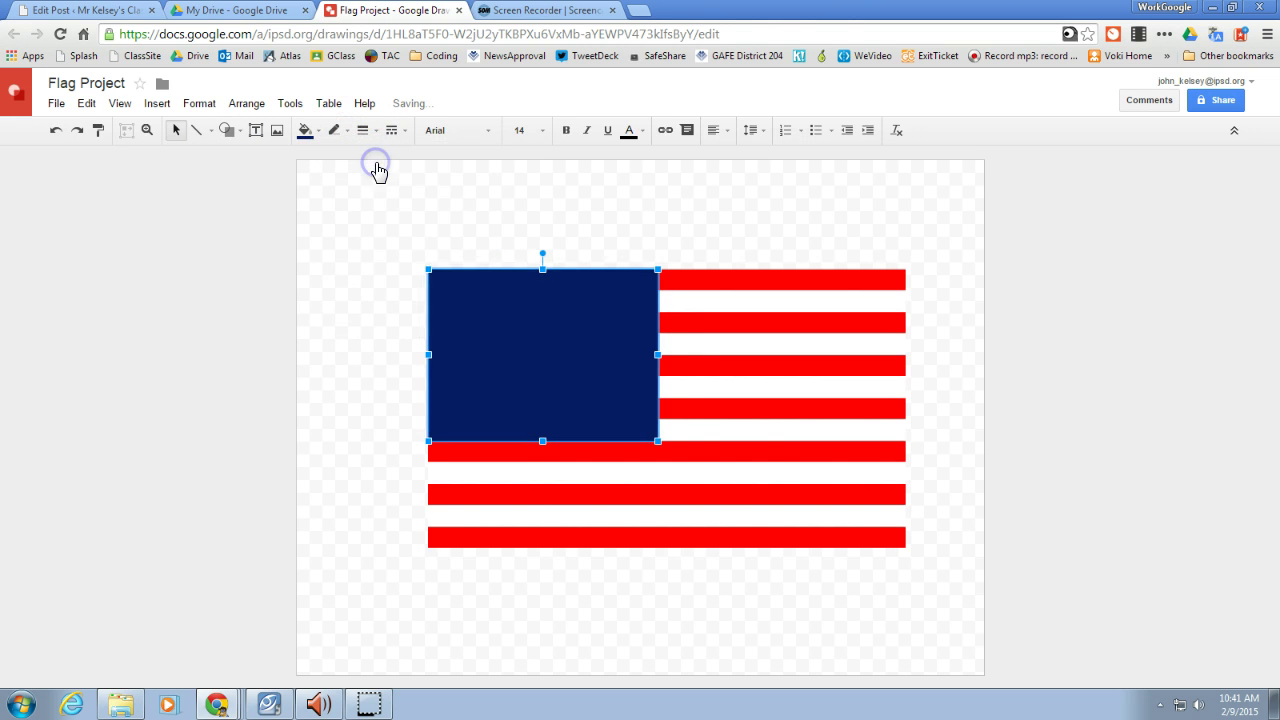
click(431, 206)
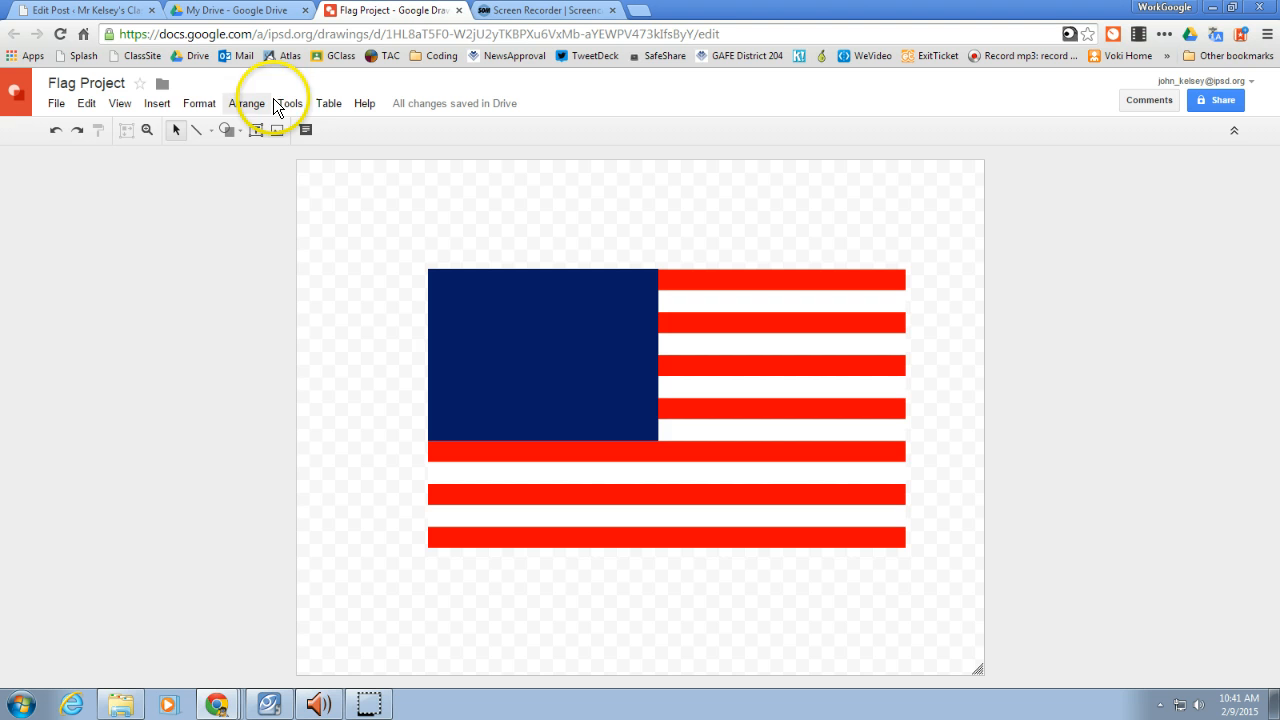
Draw a small star shape in the top-left corner of the navy canton.
click(231, 134)
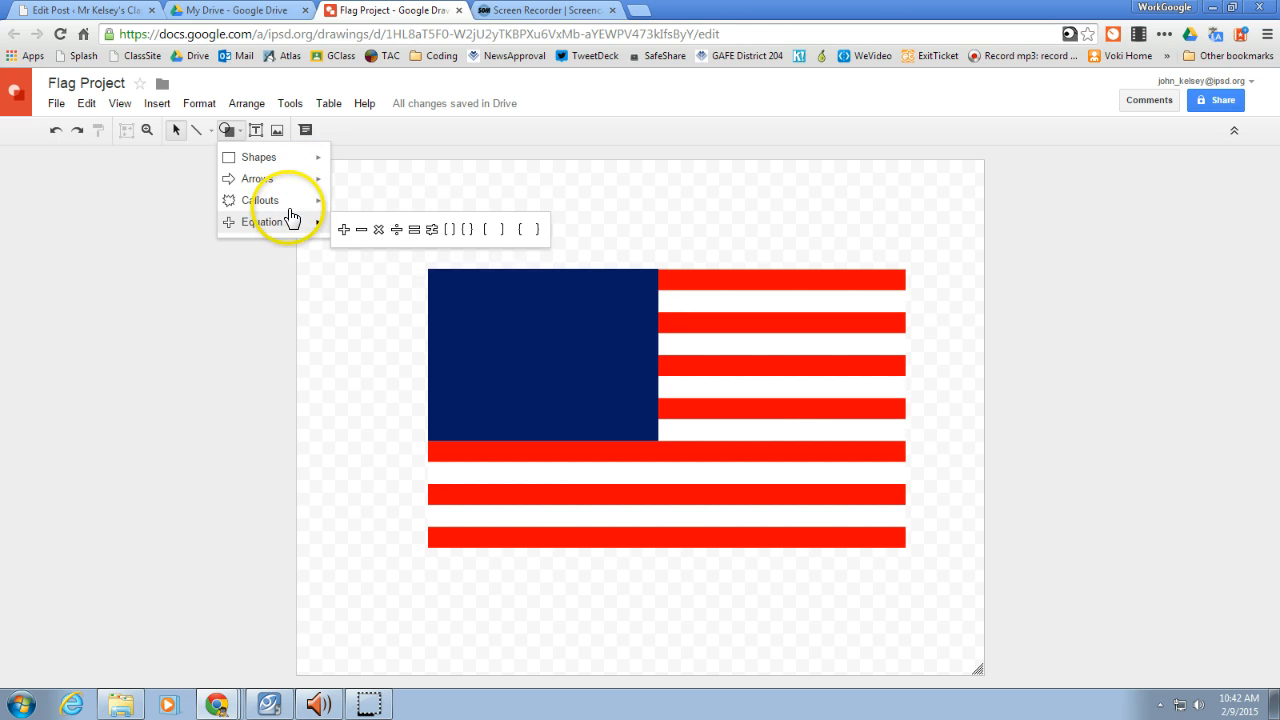
mouse_move(260, 200)
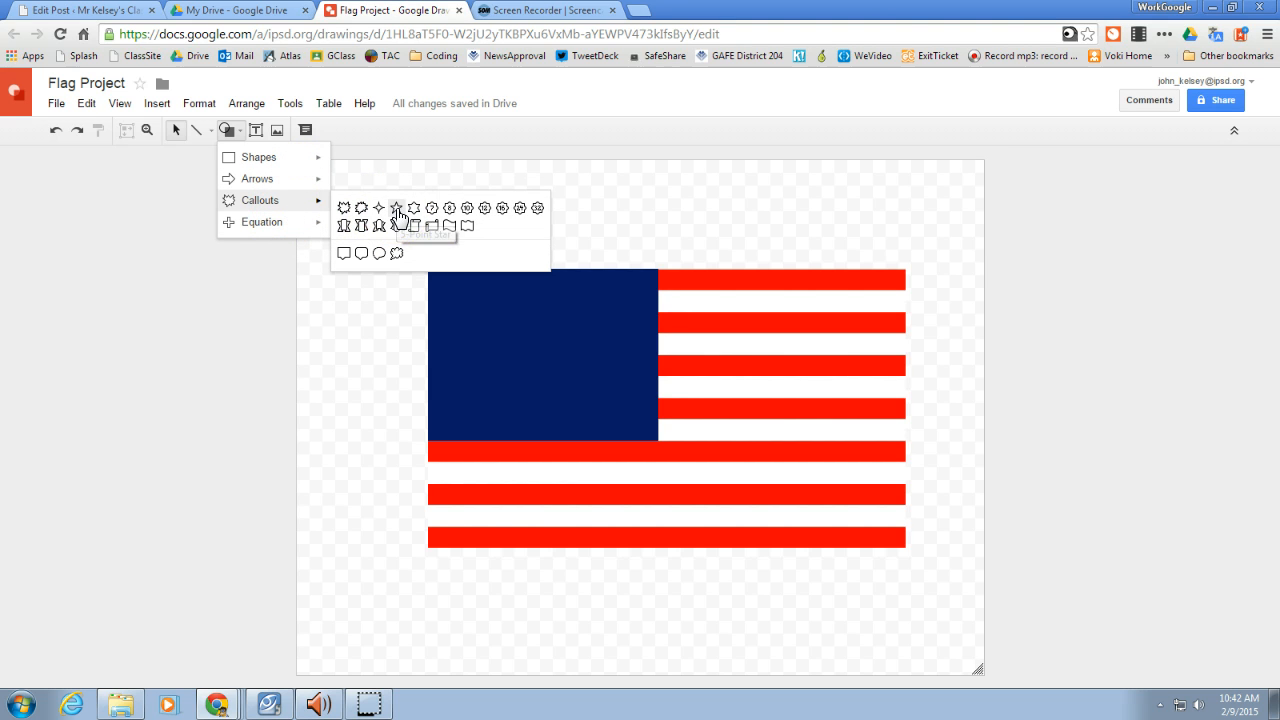
click(398, 214)
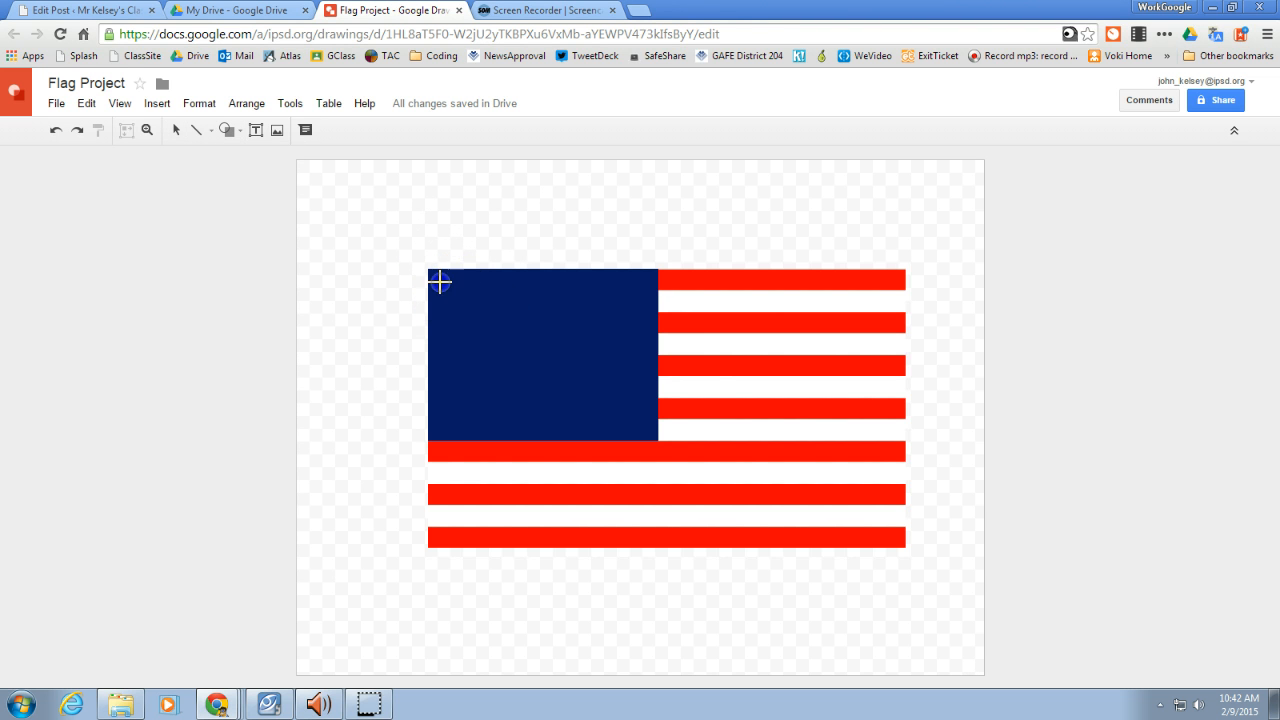
drag(440, 283, 459, 299)
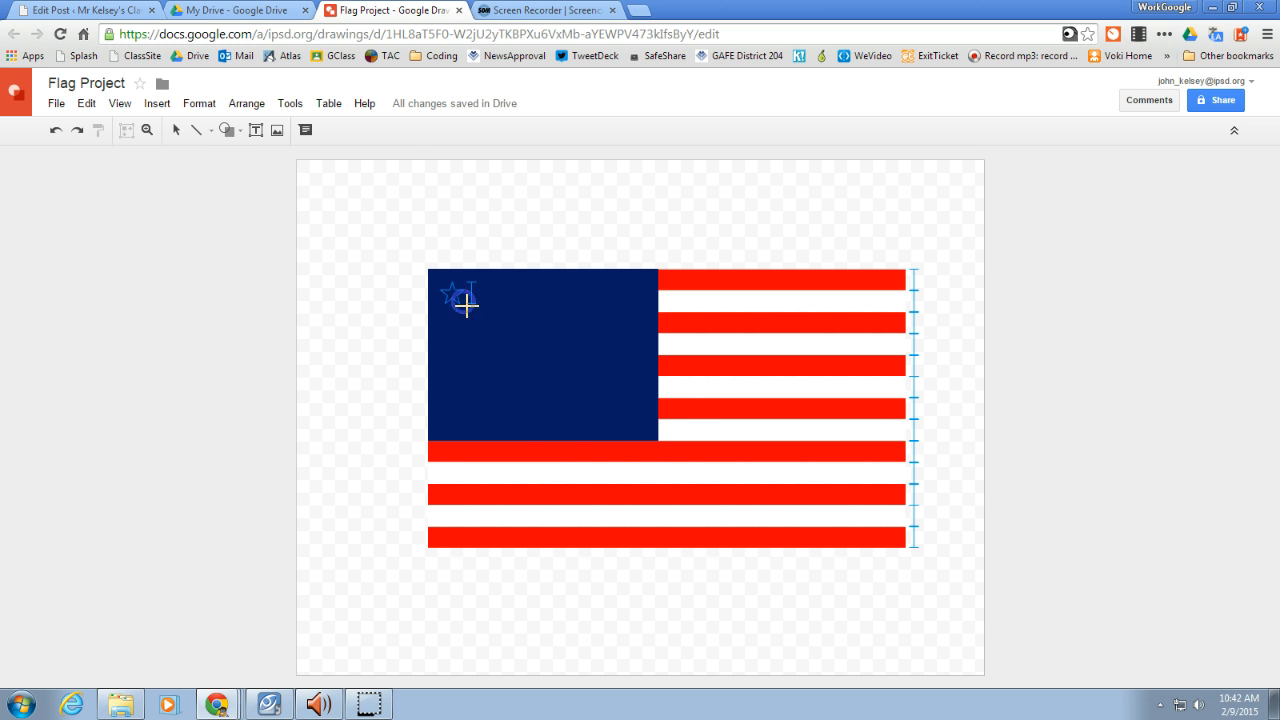
Finish the small star, then zoom in on the navy canton for a close-up of the star.
drag(466, 304, 468, 306)
click(145, 131)
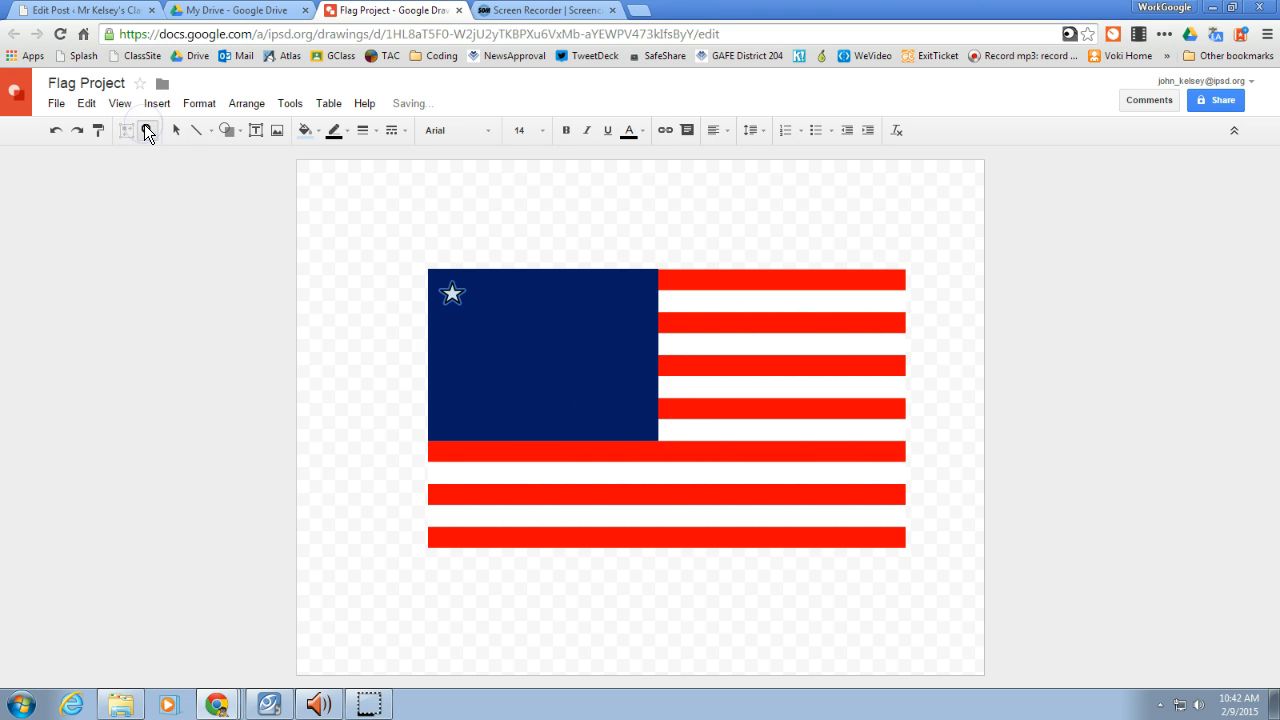
click(147, 131)
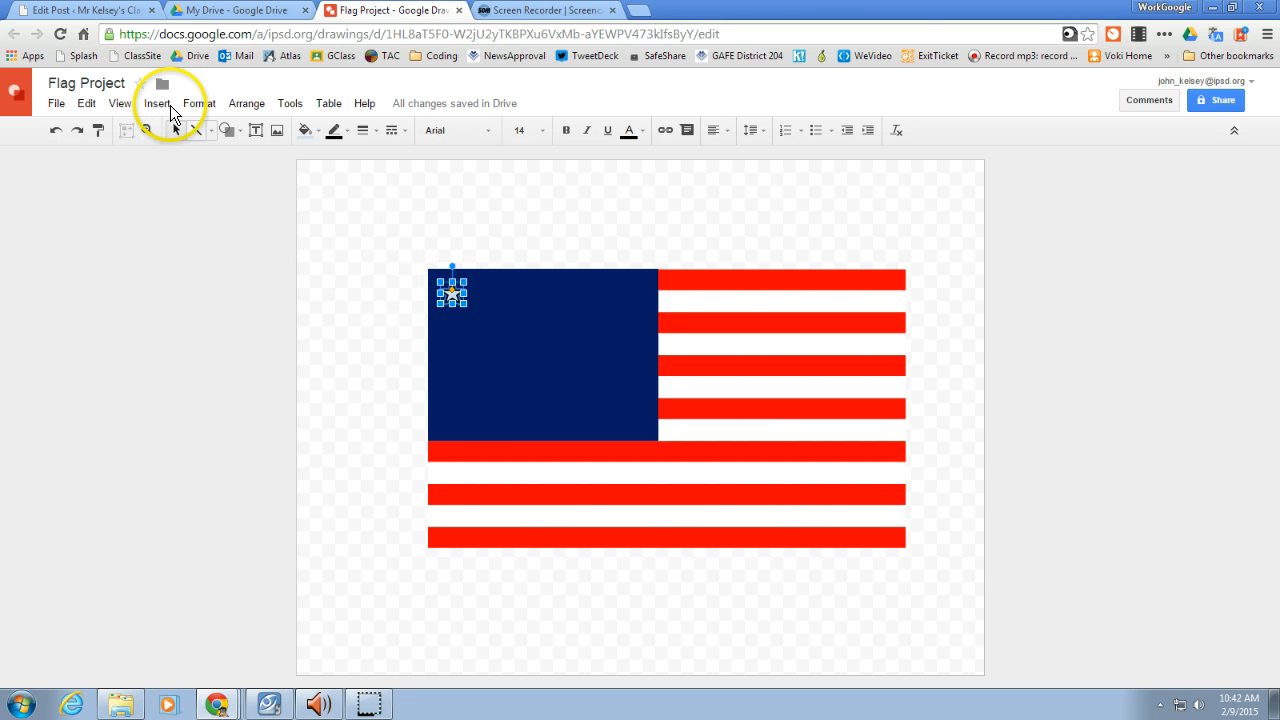
click(147, 131)
click(514, 323)
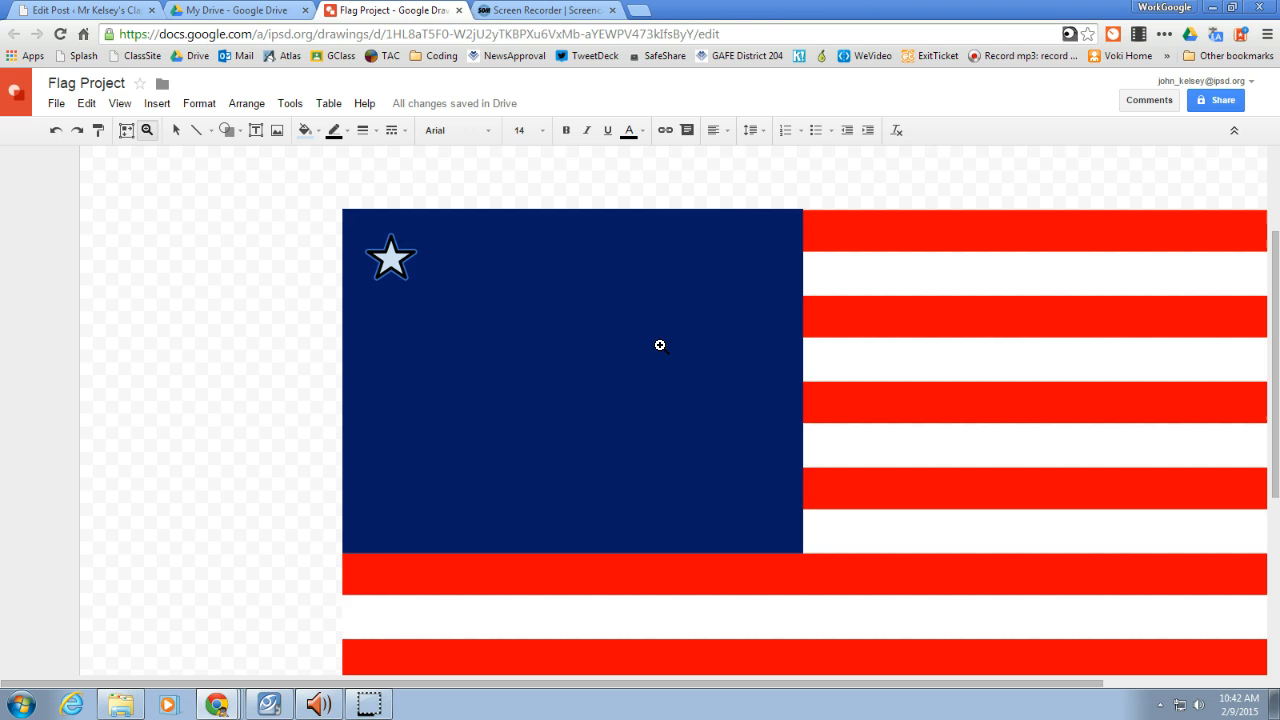
click(679, 400)
click(147, 134)
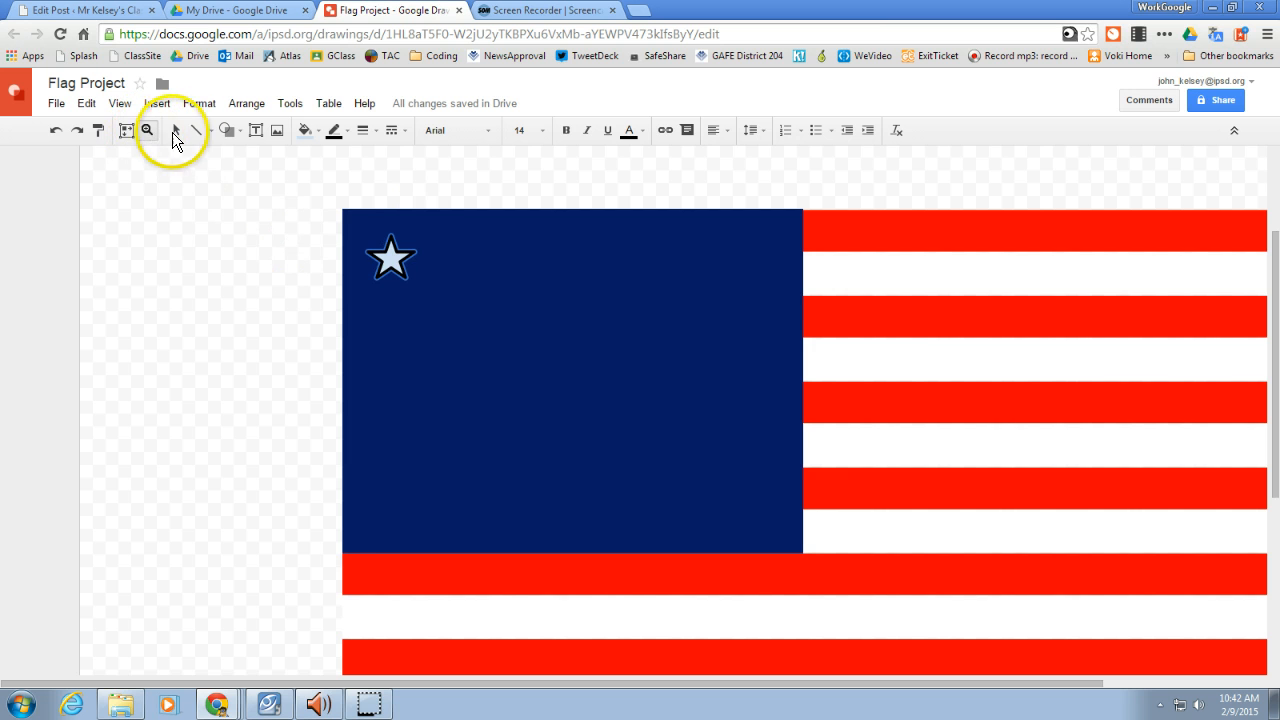
Set the canton star's line colour to Transparent, leaving a plain pale star.
click(178, 130)
click(391, 252)
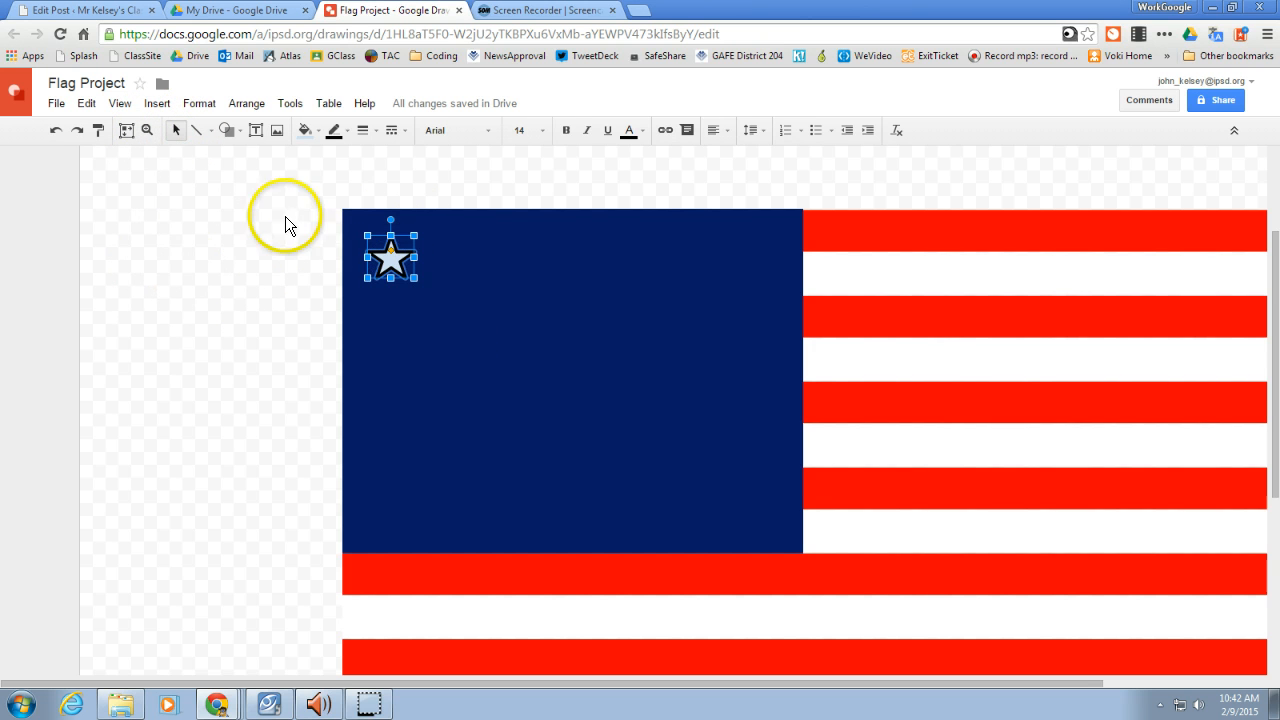
click(343, 131)
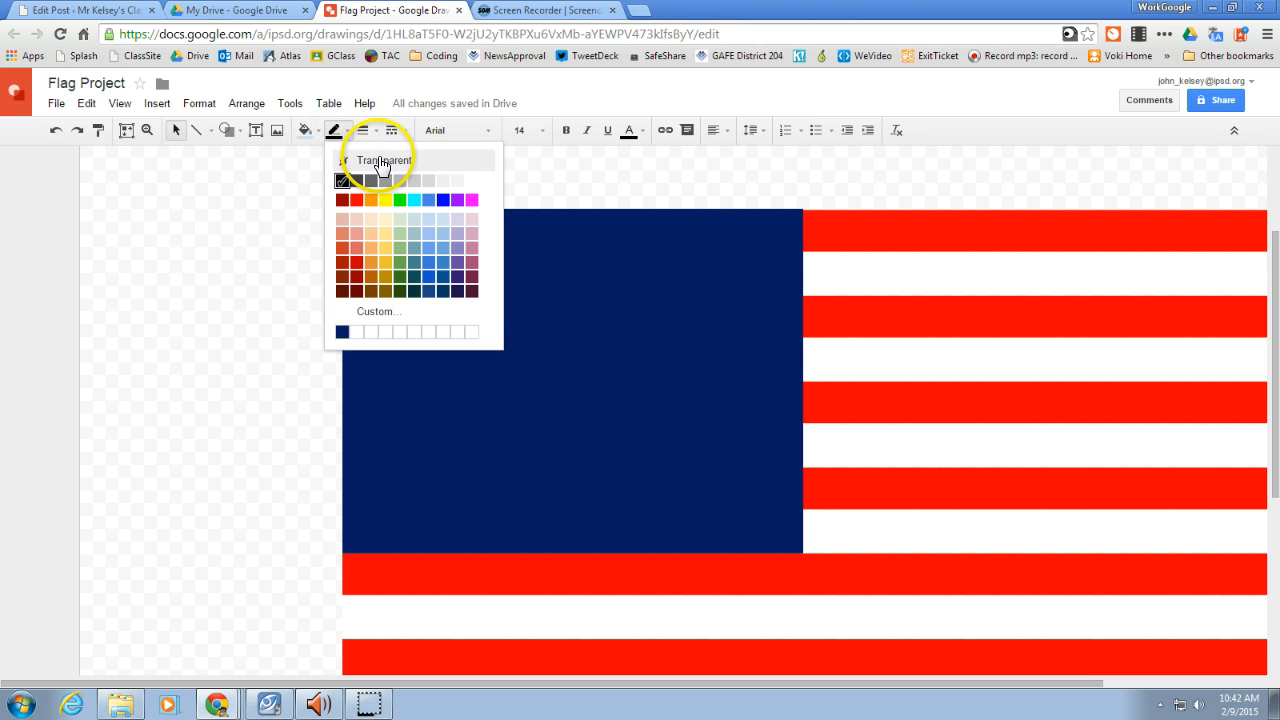
click(382, 162)
click(287, 207)
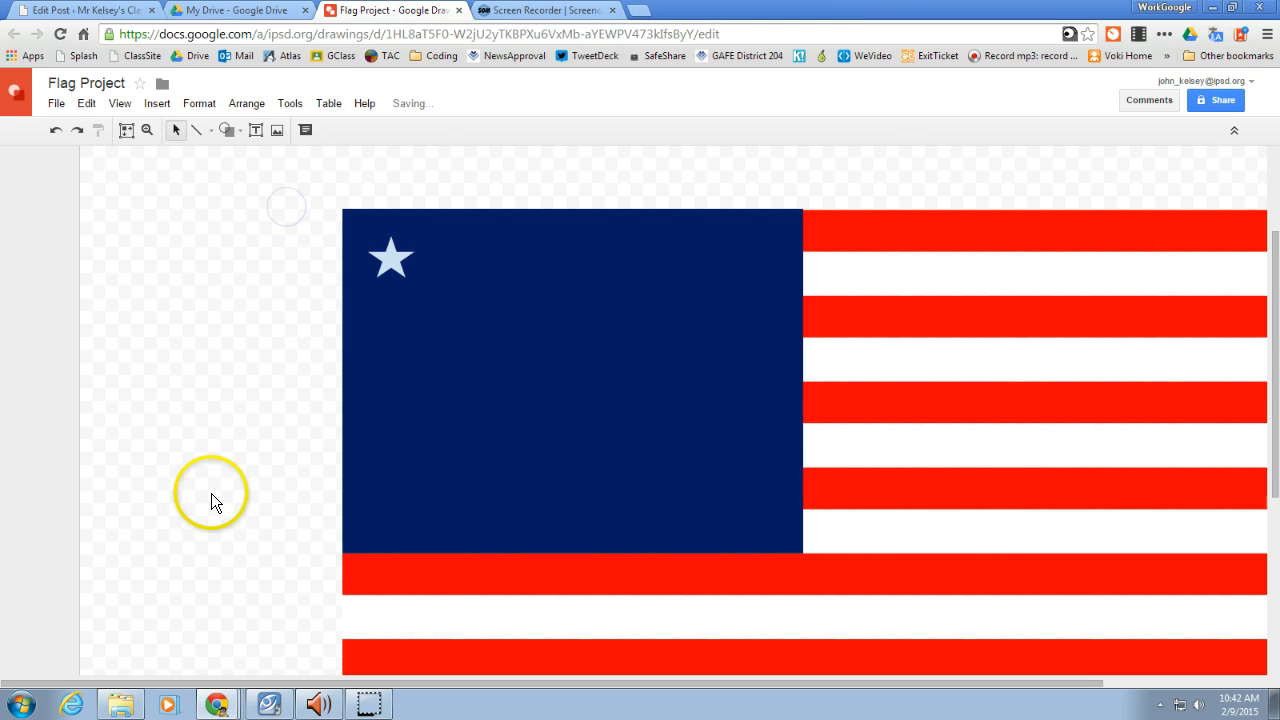
drag(319, 198, 455, 305)
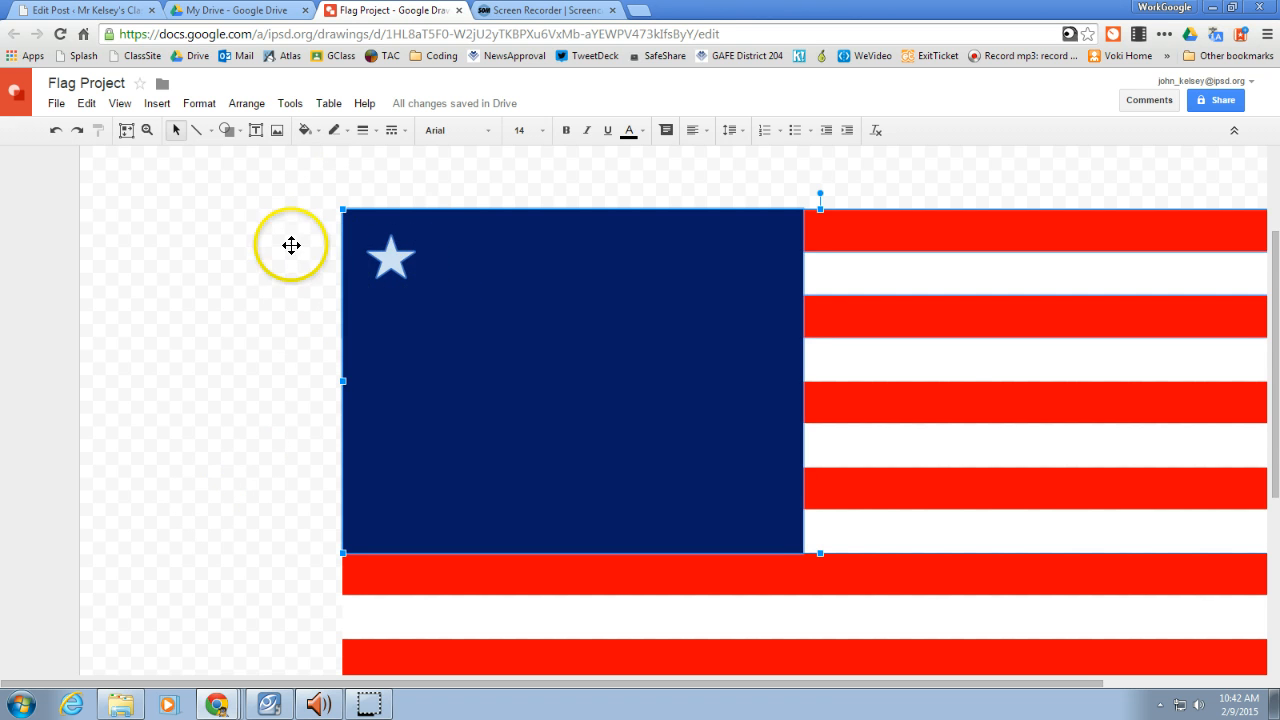
Duplicate the star with Ctrl+D and move the newest copy to the canton's top-right end.
click(392, 257)
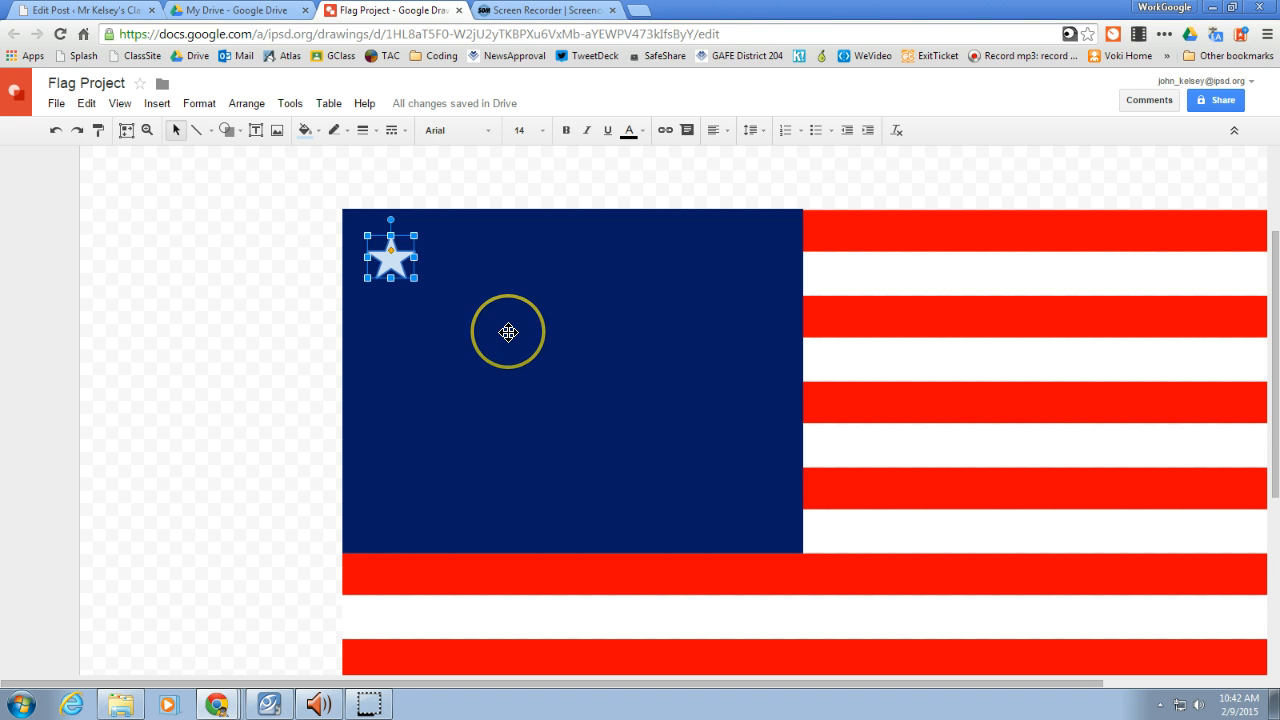
key(ctrl+d)
key(ctrl+d)
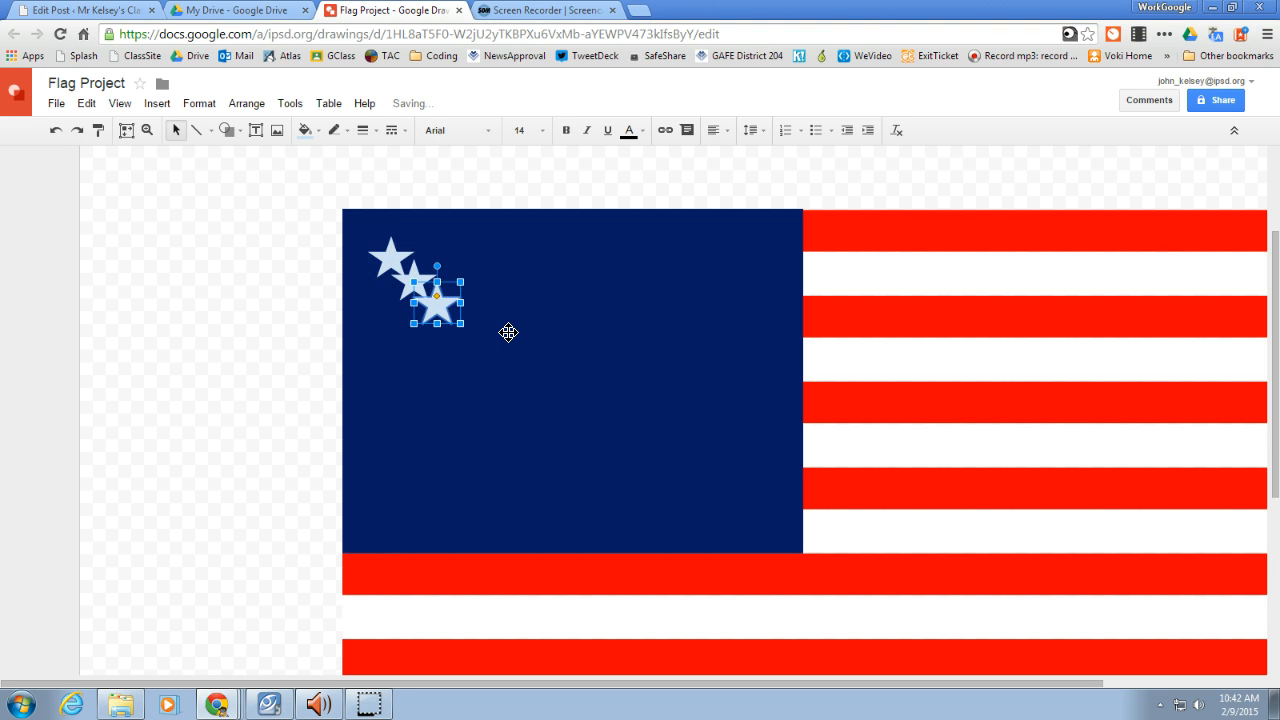
key(ctrl+d)
key(ctrl+d)
key(ctrl+d)
mouse_move(494, 374)
mouse_down()
mouse_move(522, 374)
mouse_move(760, 268)
mouse_up()
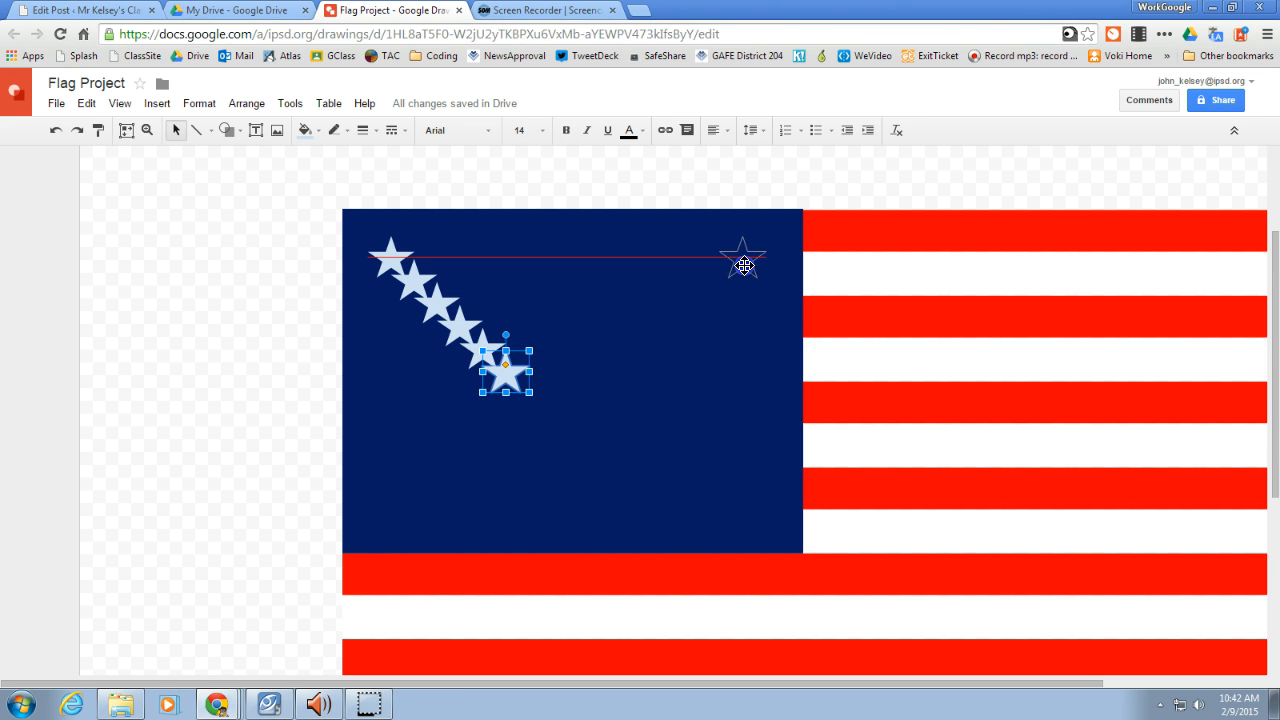
drag(744, 265, 743, 267)
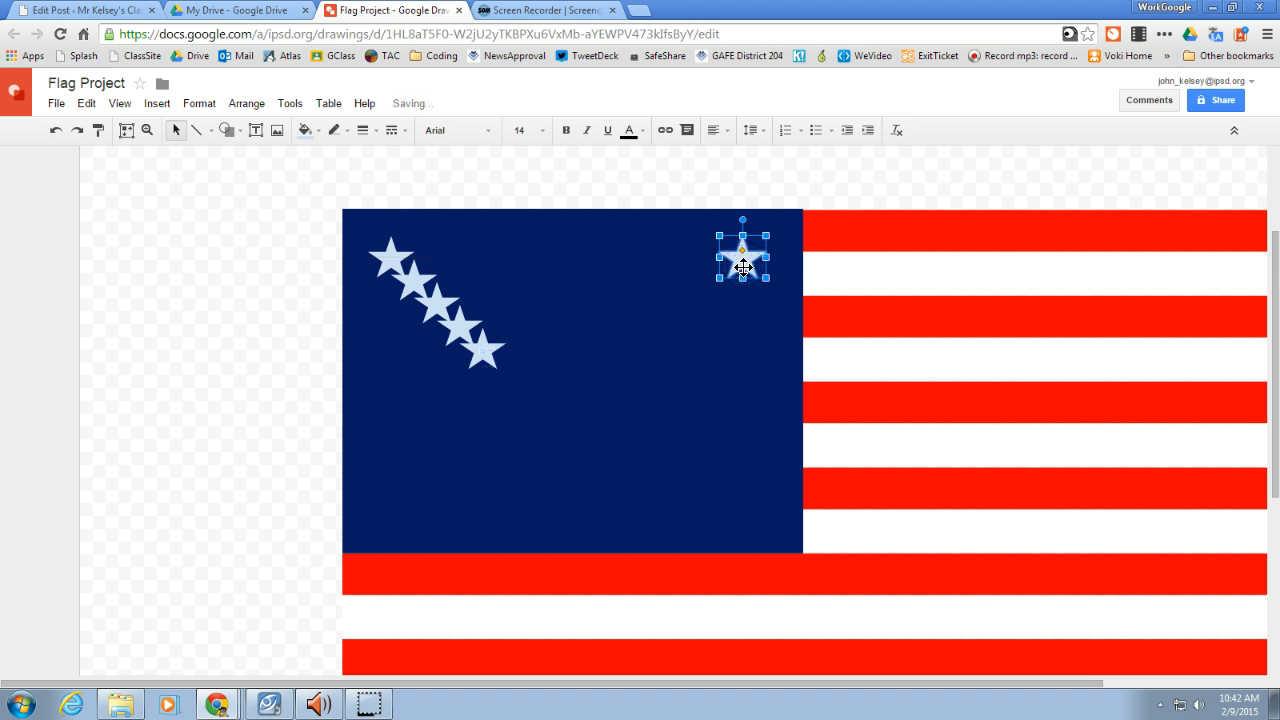
Select all six stars together — five diagonal copies and the lone right one.
drag(272, 184, 820, 397)
click(806, 400)
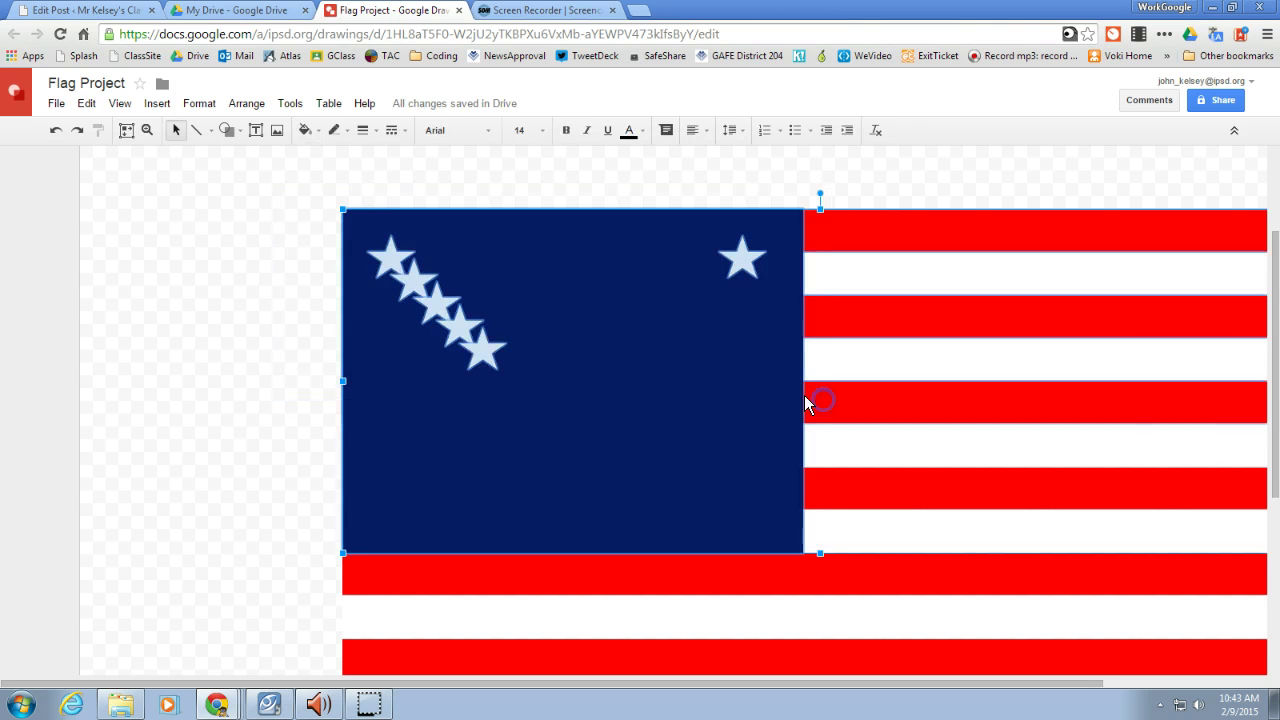
click(263, 316)
click(391, 256)
shift+click(413, 281)
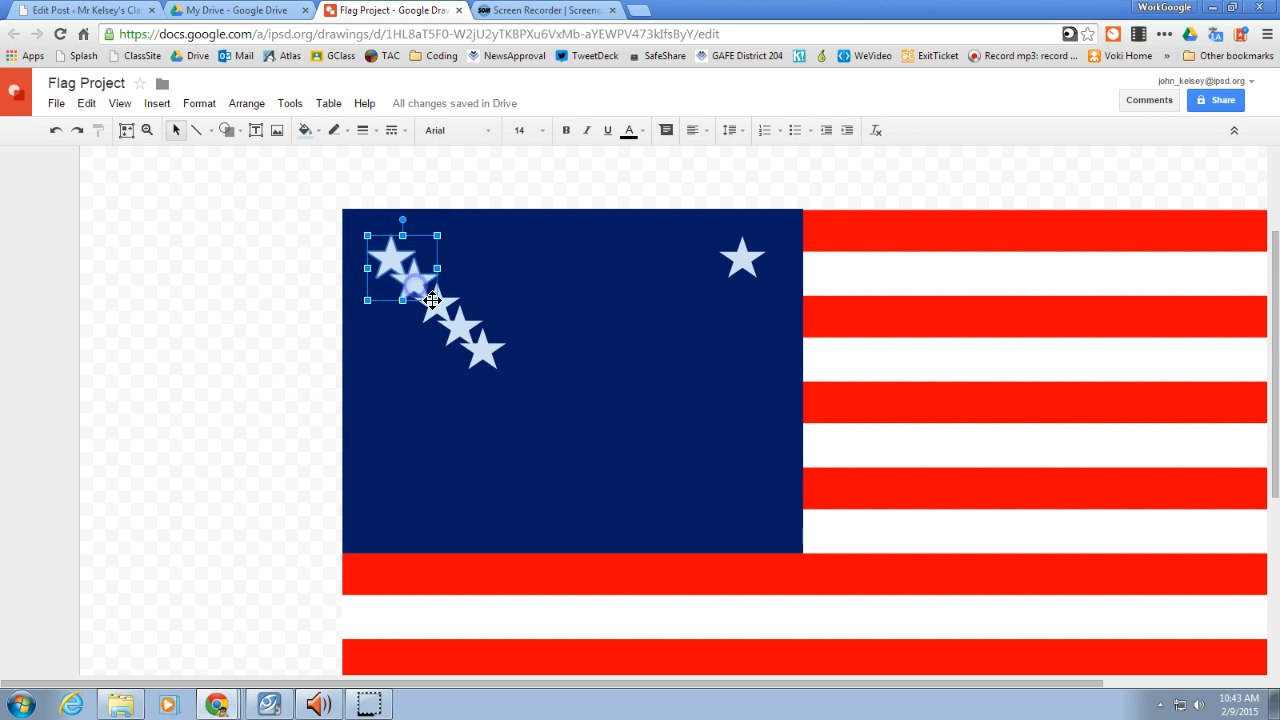
shift+click(433, 311)
shift+click(458, 337)
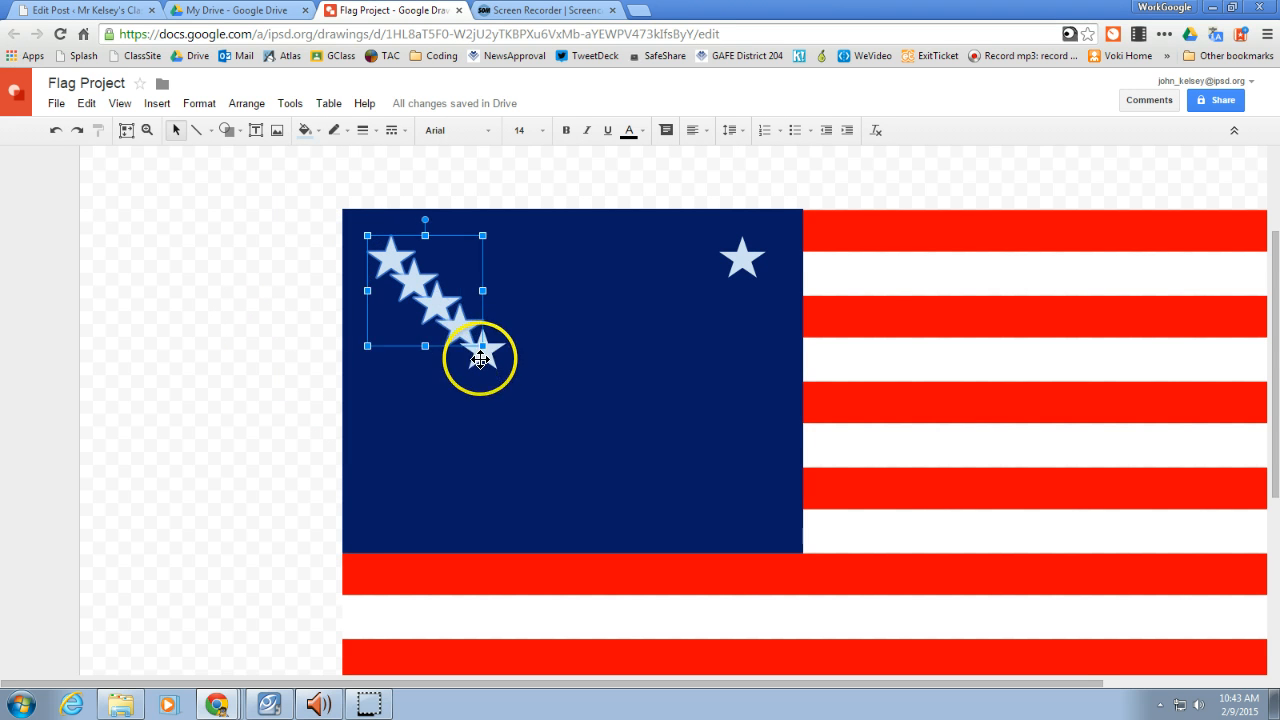
shift+click(486, 349)
shift+click(744, 258)
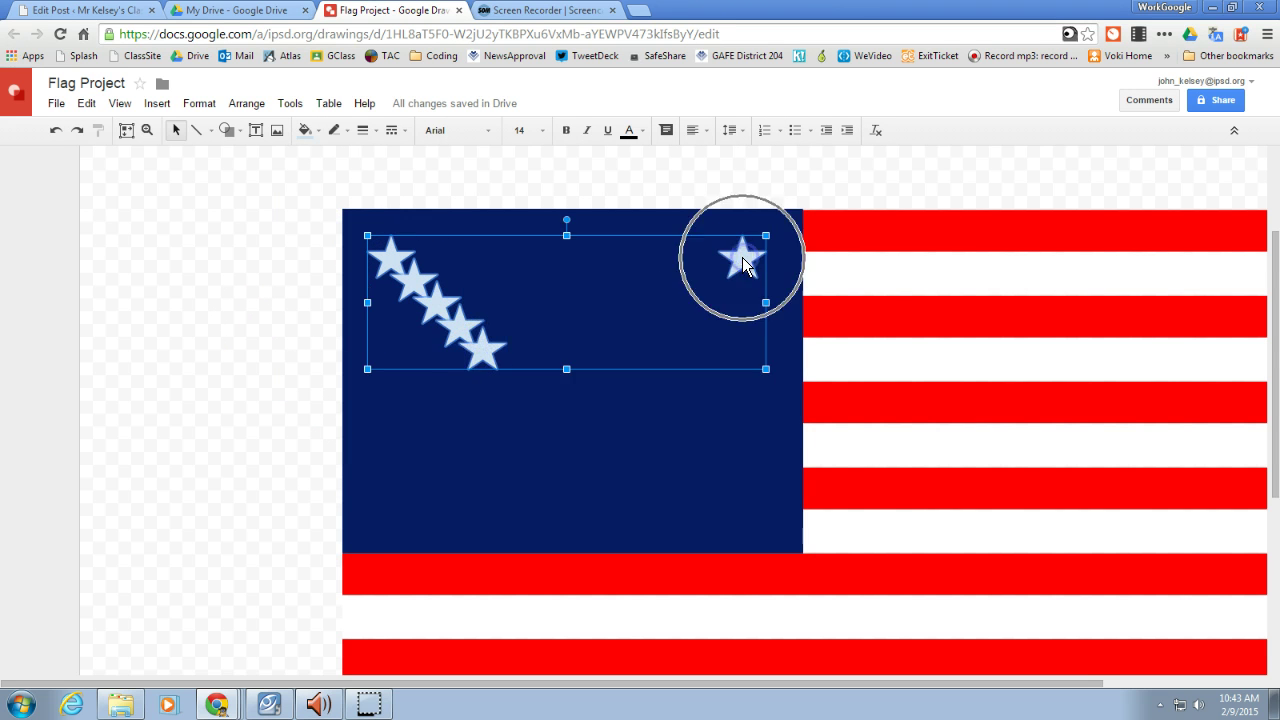
Align the six stars to their tops and distribute them horizontally into one even row.
click(246, 103)
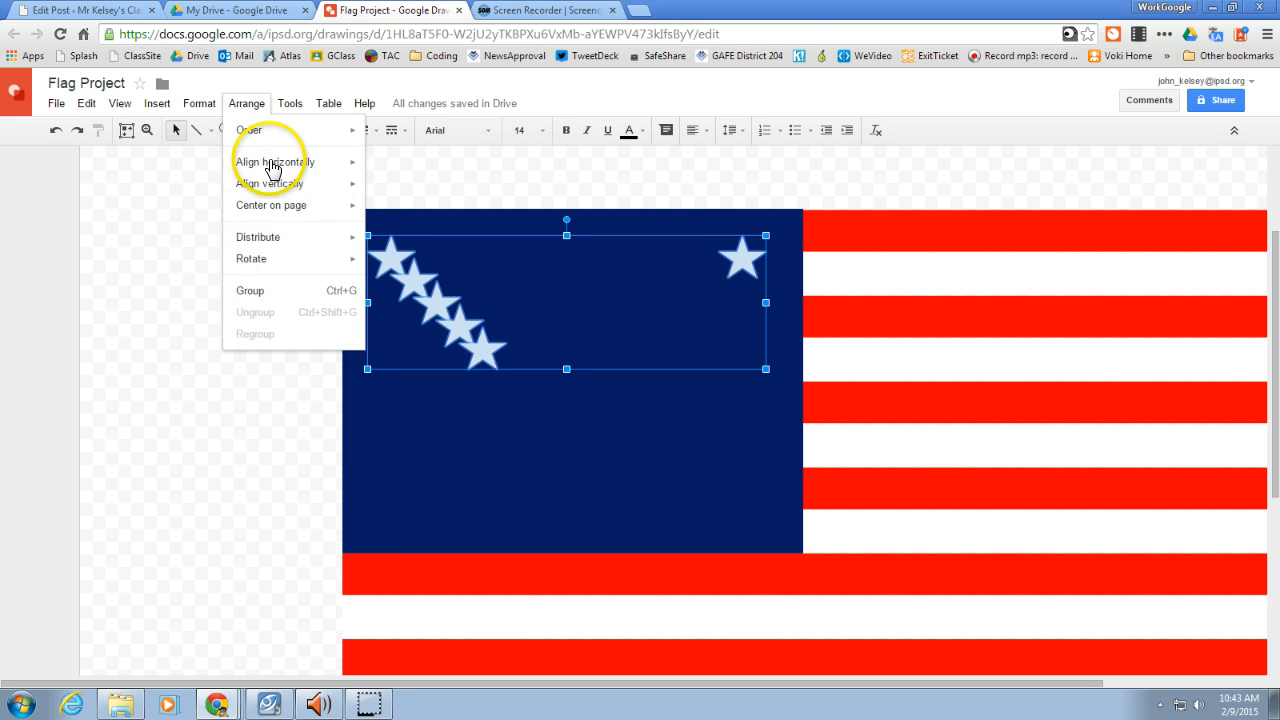
mouse_move(268, 183)
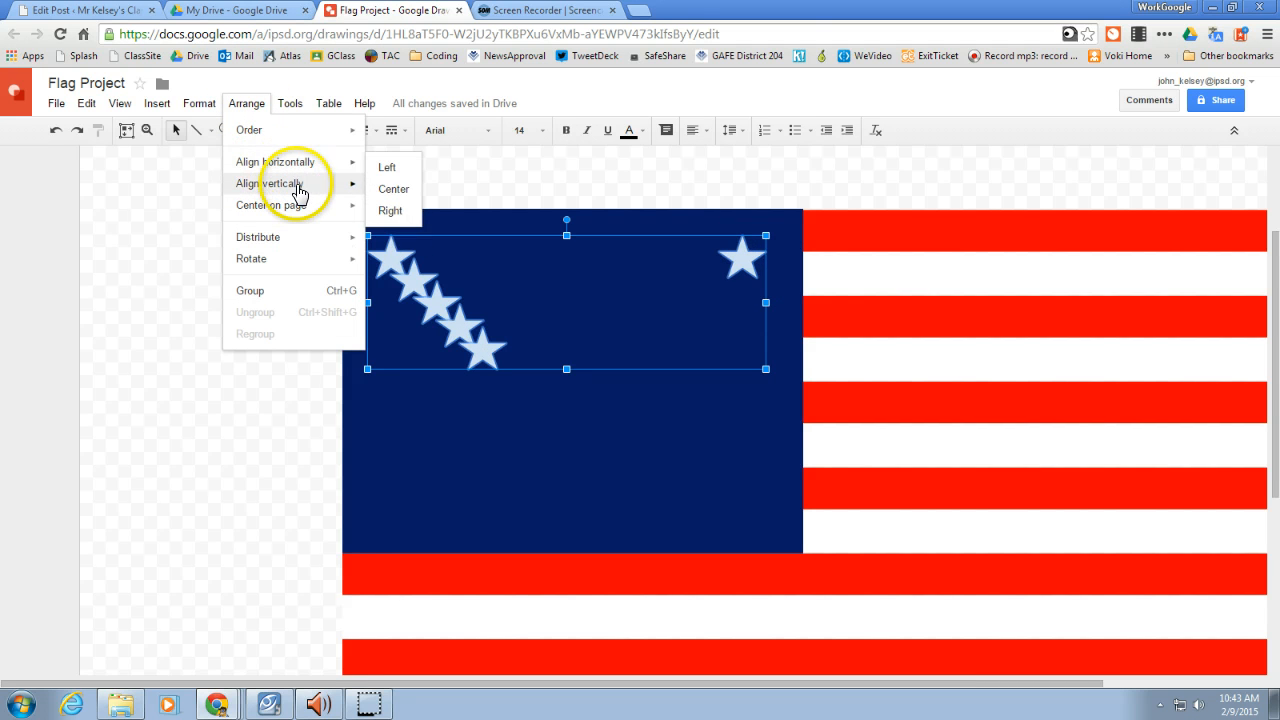
click(388, 193)
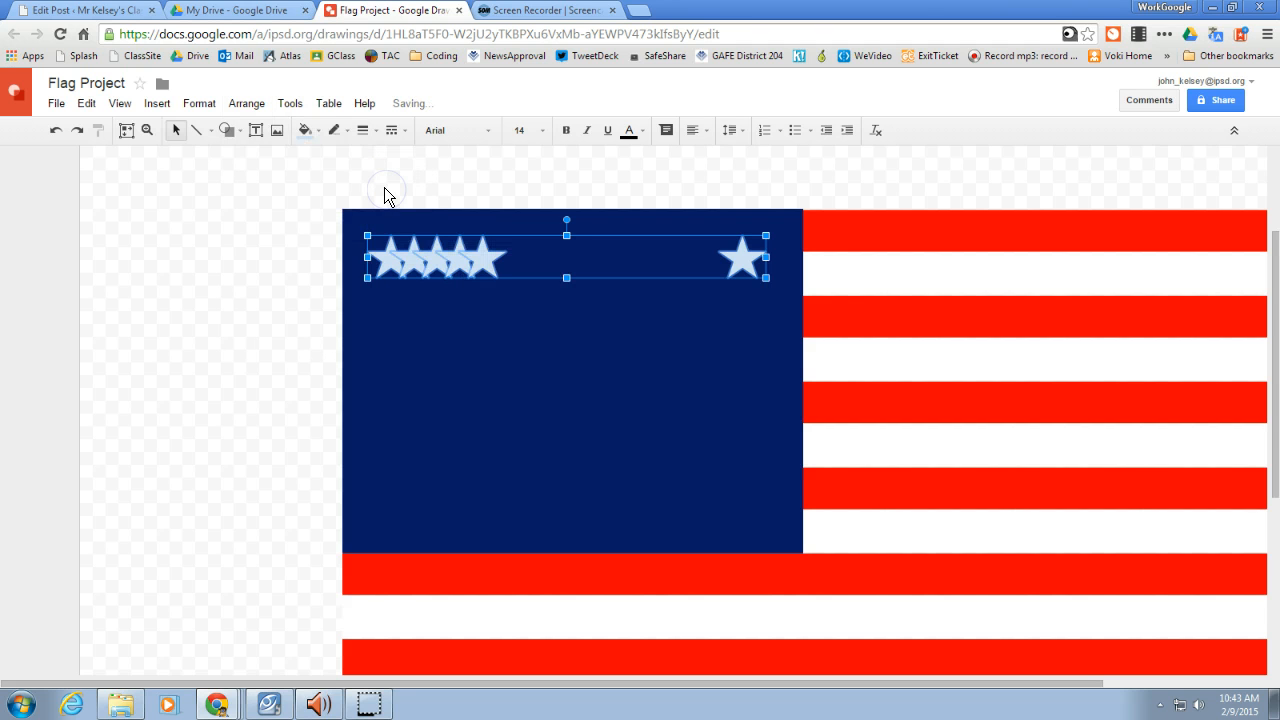
click(196, 100)
click(240, 103)
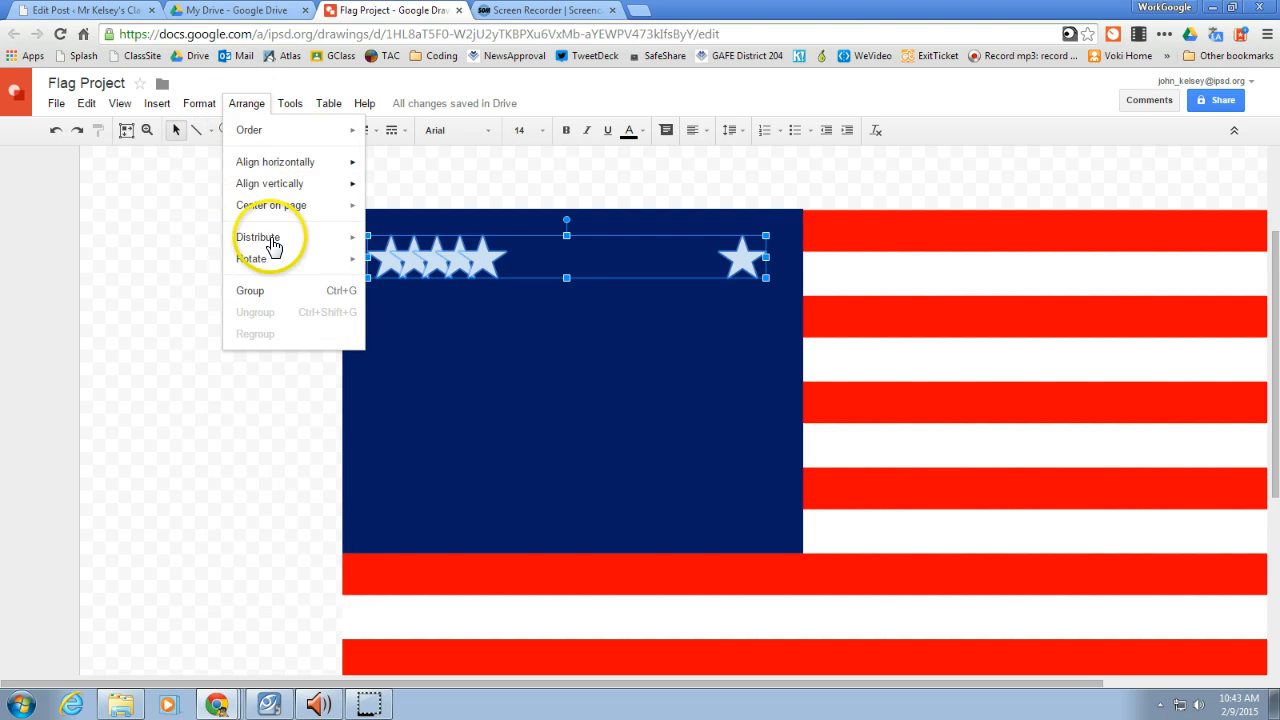
mouse_move(258, 237)
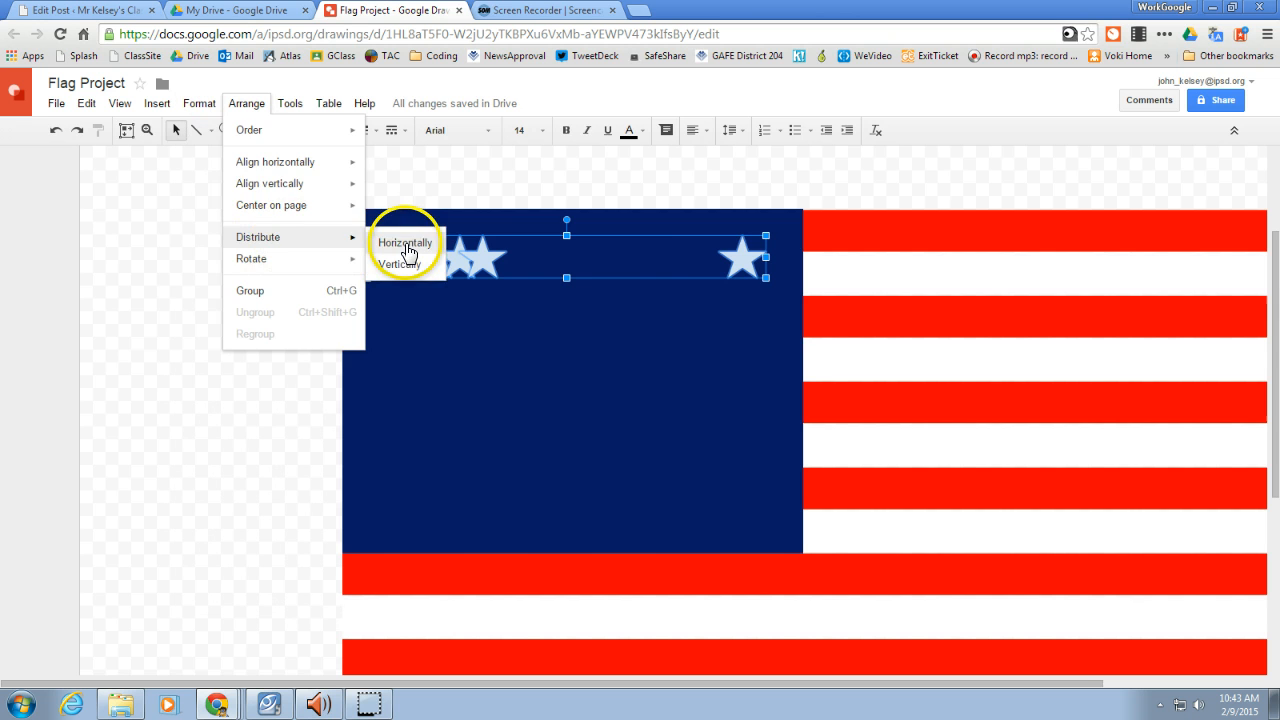
click(408, 243)
click(191, 258)
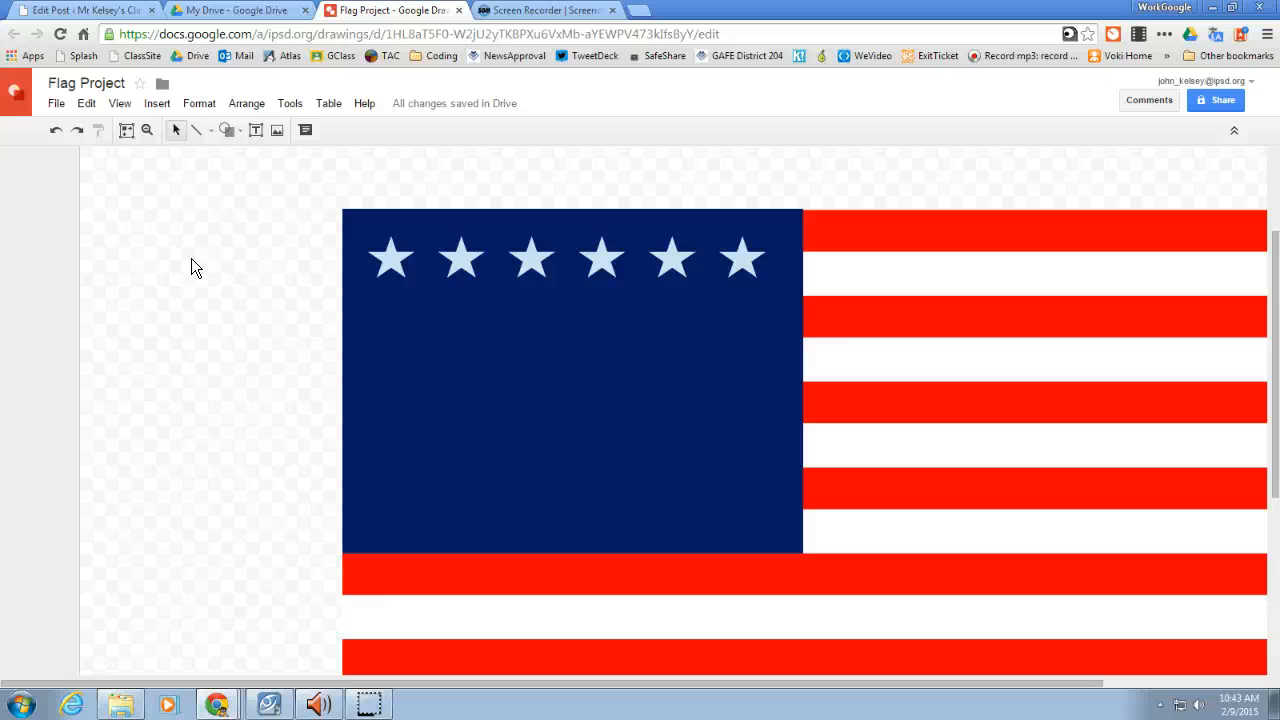
Select the row of six stars across the top of the canton.
click(315, 198)
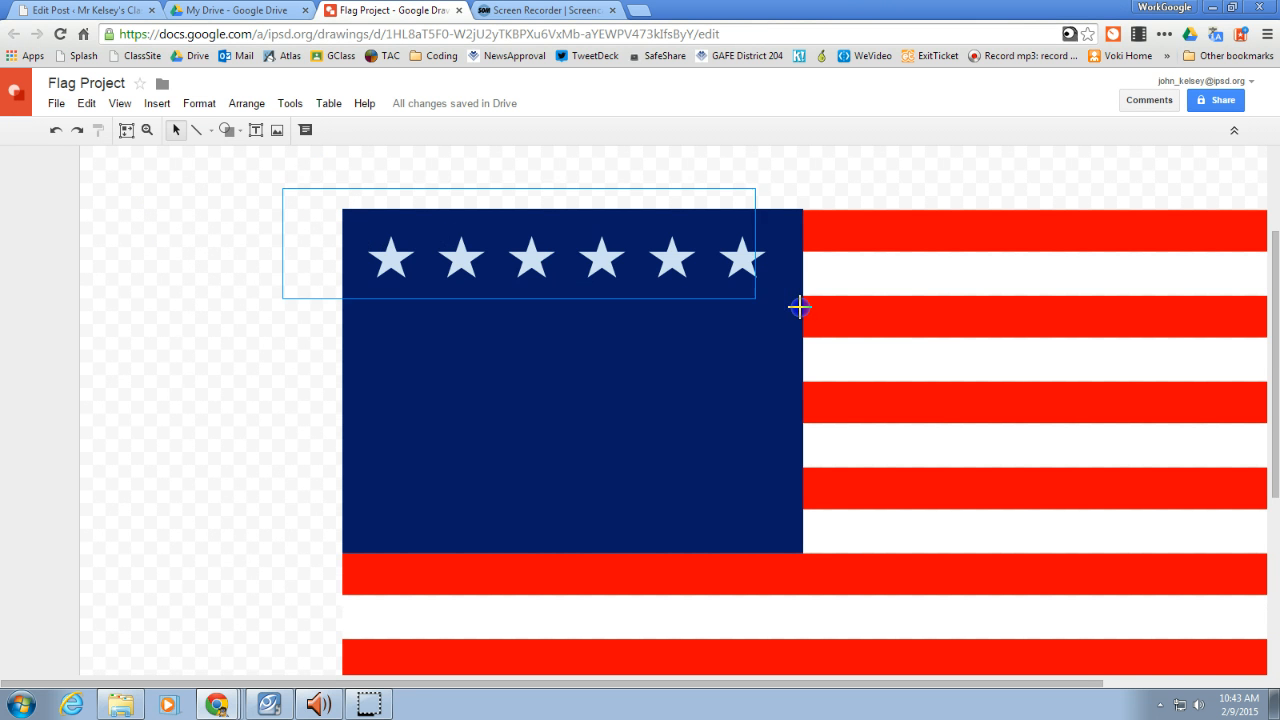
drag(551, 263, 158, 248)
click(391, 258)
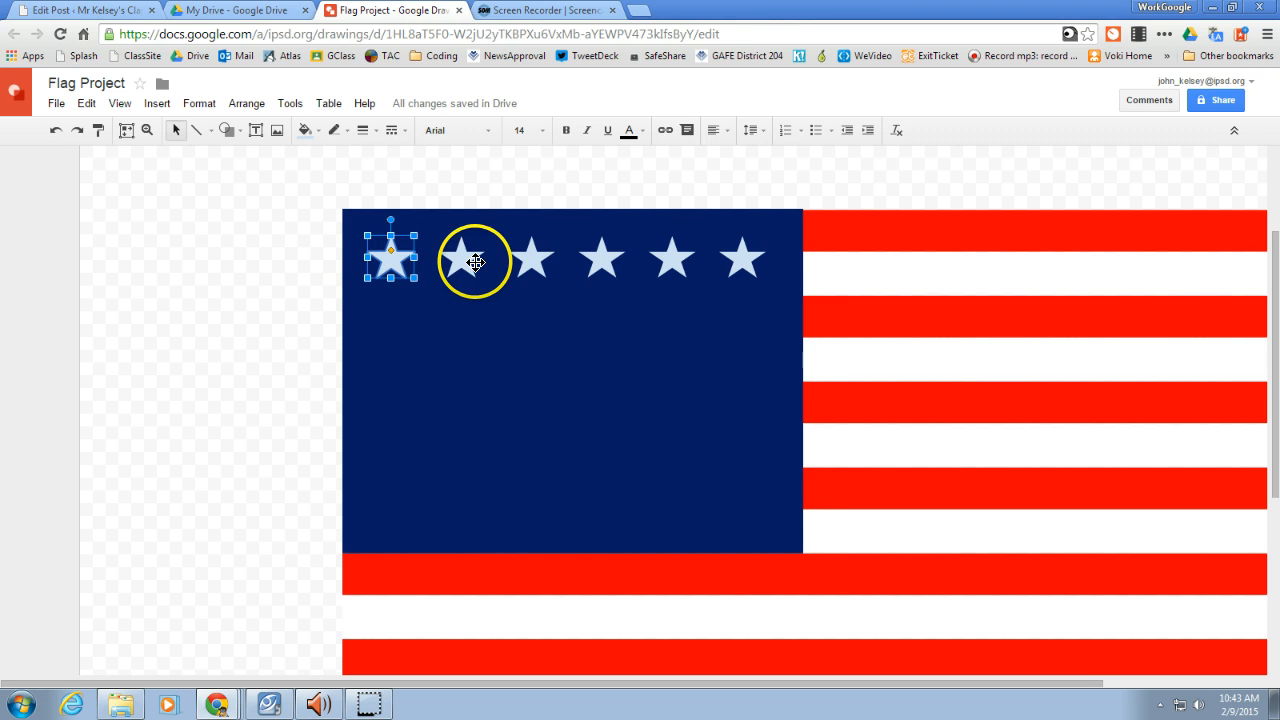
shift+click(461, 258)
shift+click(531, 258)
shift+click(601, 258)
shift+click(671, 258)
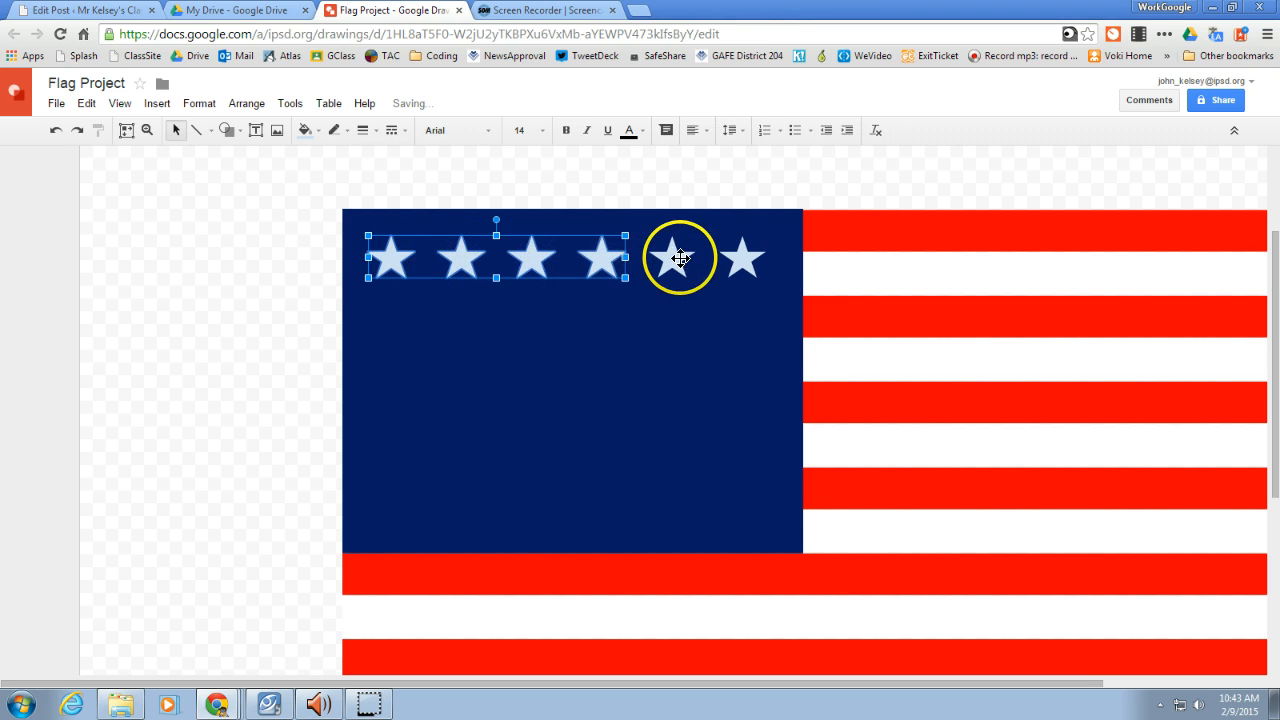
shift+click(744, 262)
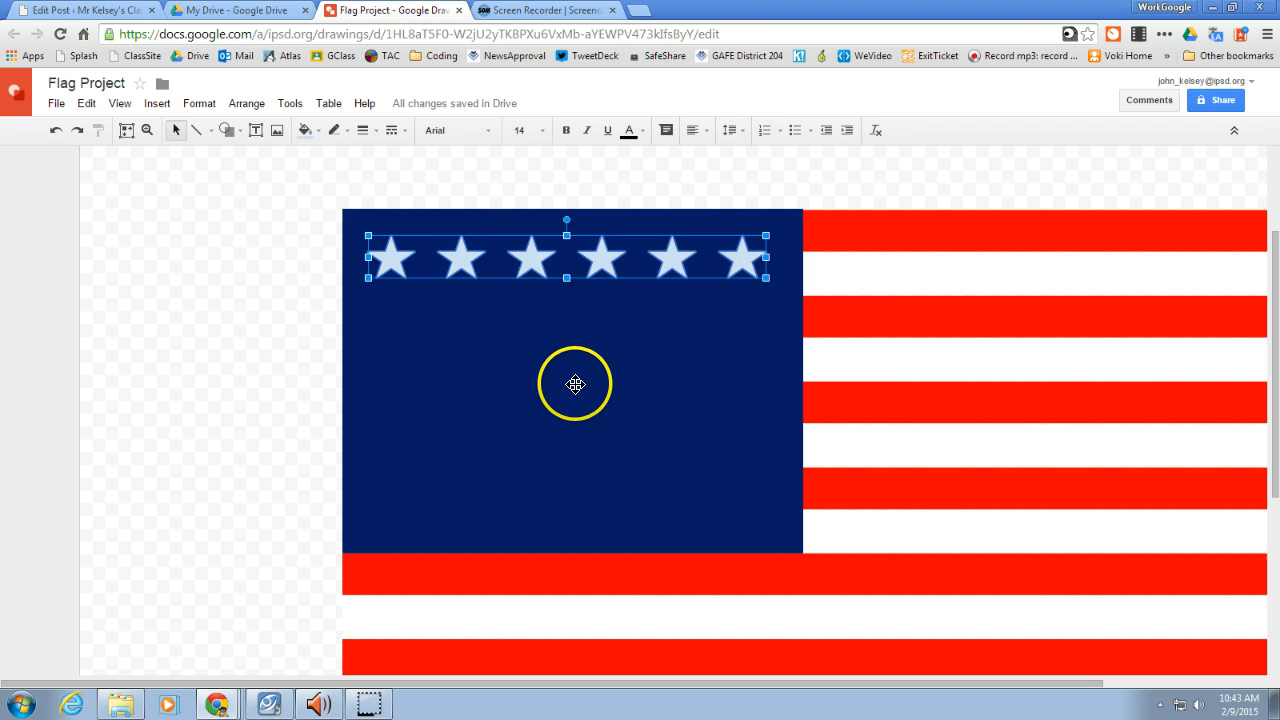
Duplicate the star row three times, dragging the copies into lower rows to make four rows.
key(ctrl+d)
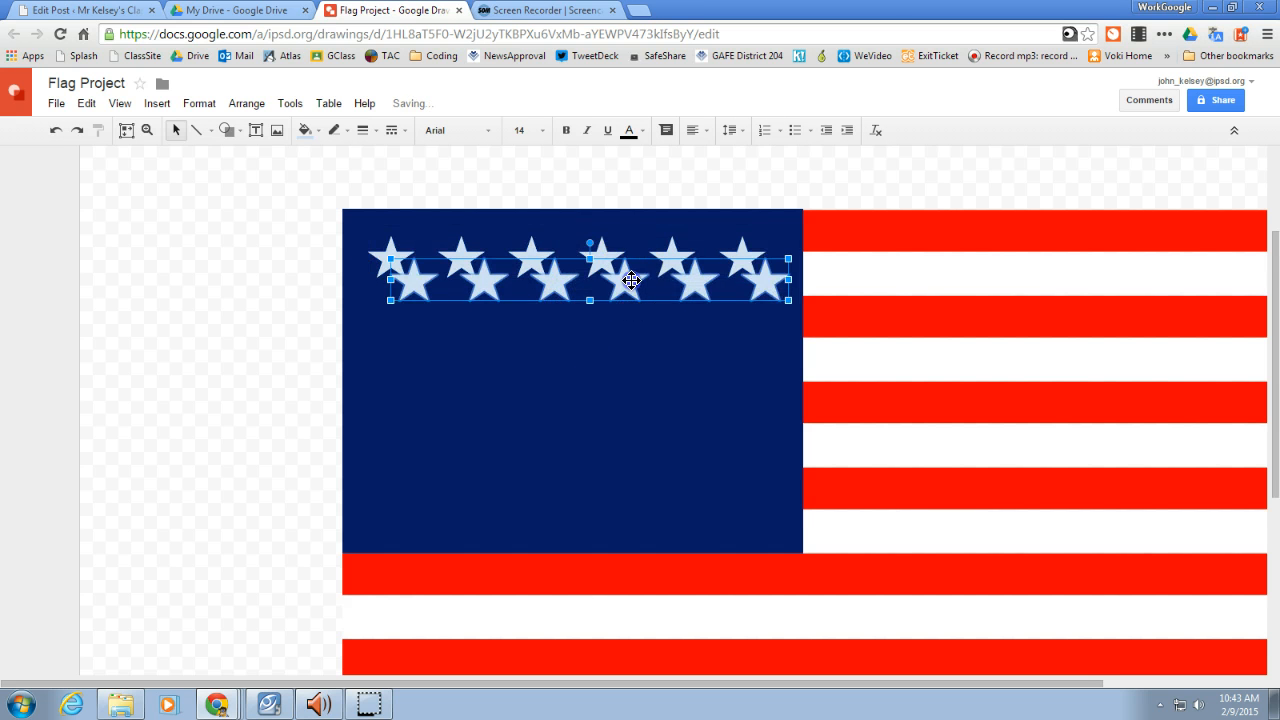
drag(620, 276, 608, 343)
key(ctrl+d)
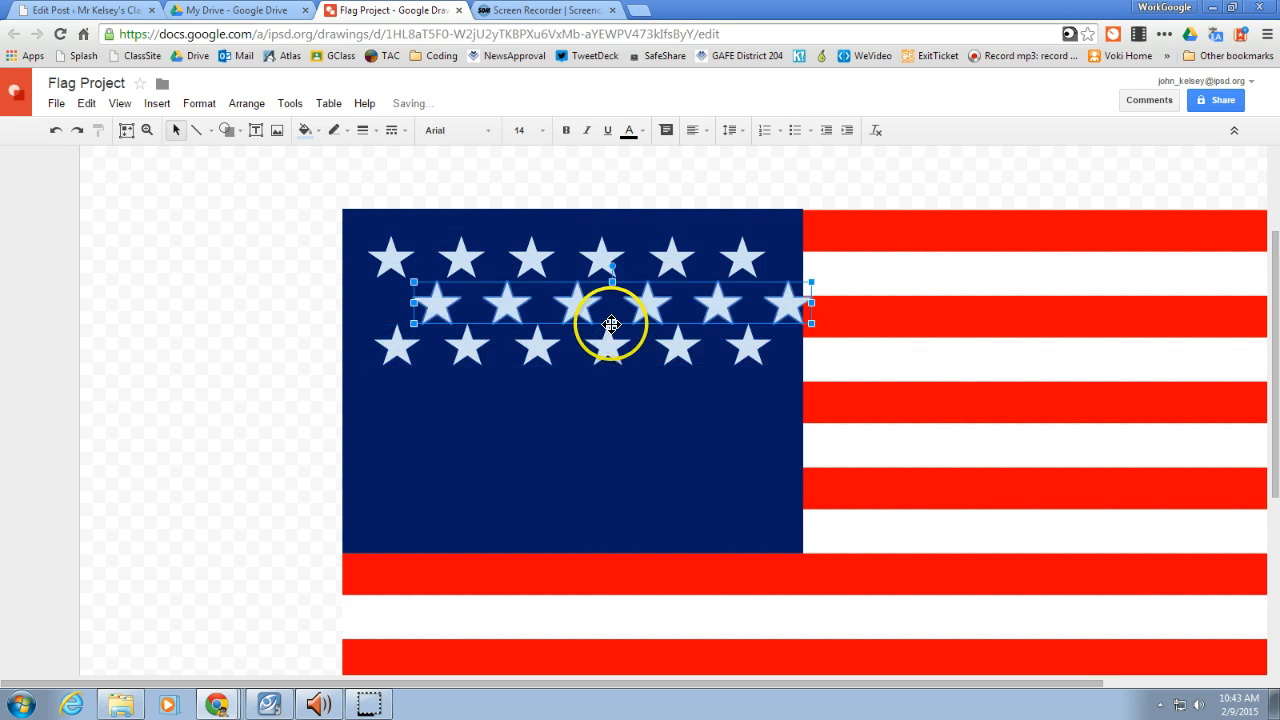
drag(580, 302, 547, 429)
key(ctrl+d)
drag(543, 334, 491, 289)
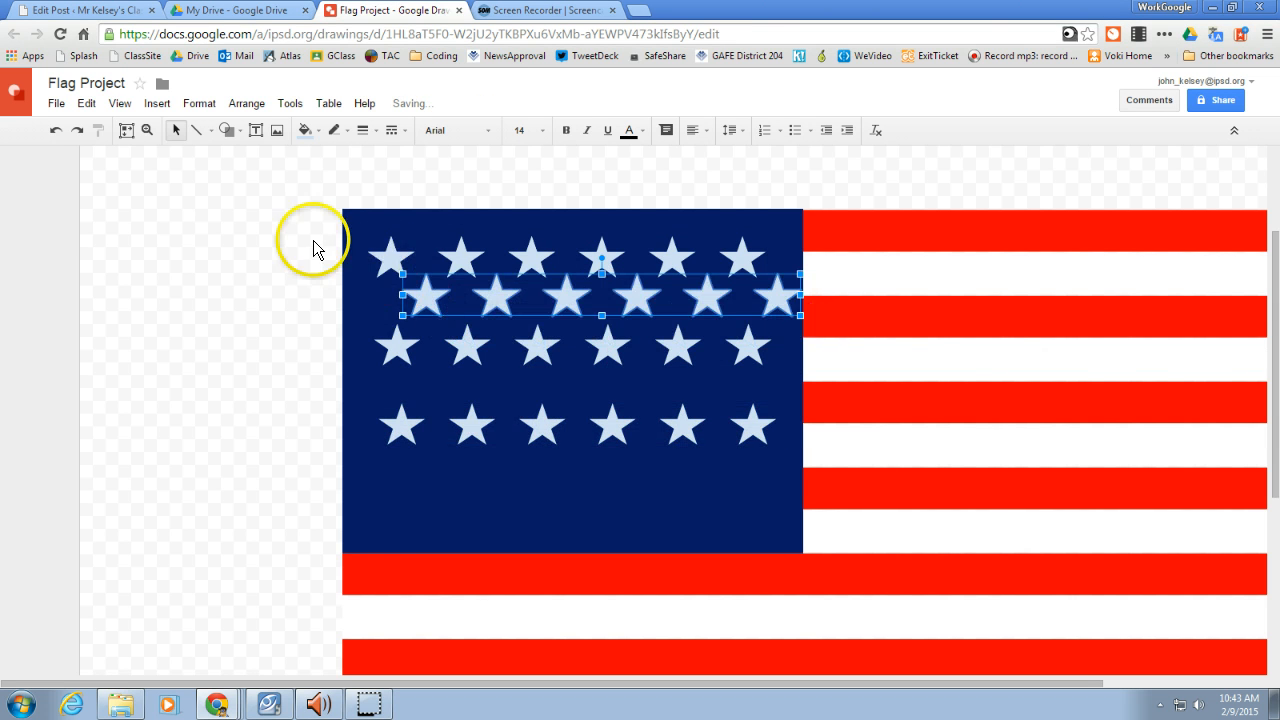
click(308, 212)
Select the top star row and nudge it with the arrow keys back into position.
click(390, 255)
shift+click(465, 255)
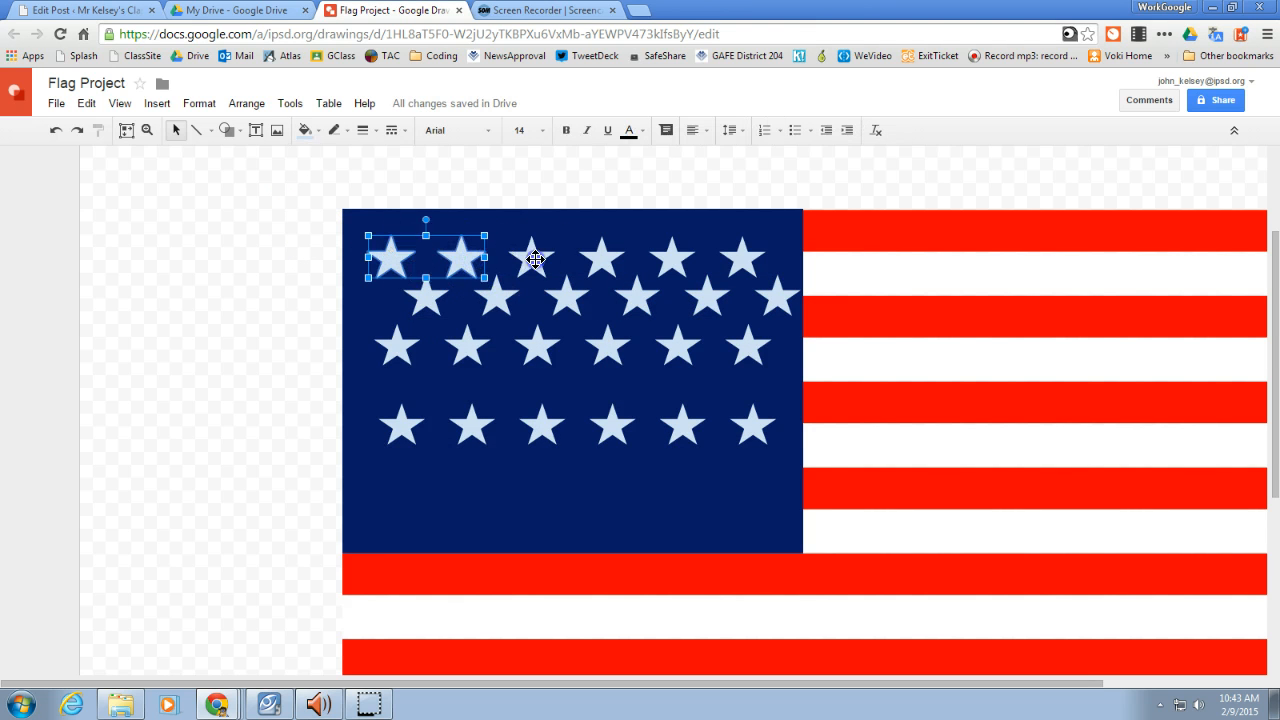
shift+click(531, 257)
shift+click(597, 262)
shift+click(680, 262)
shift+click(737, 258)
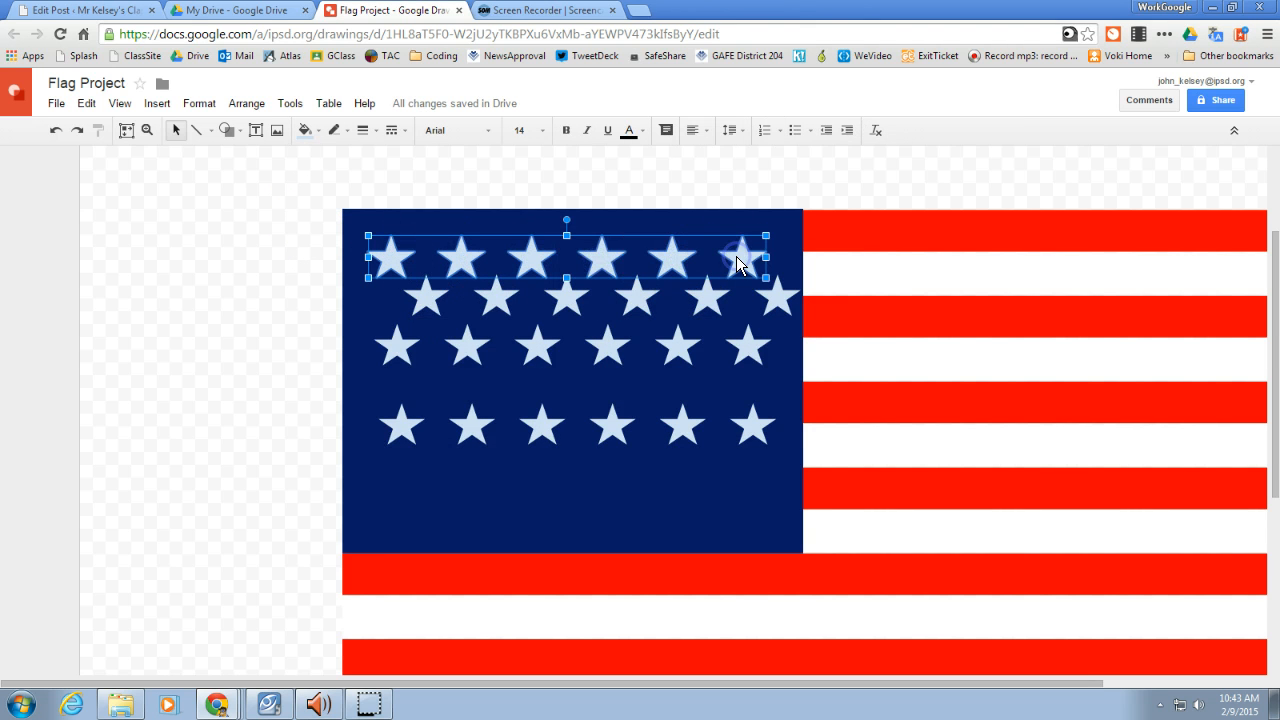
key(Up)
key(Up)
key(Left)
key(Left)
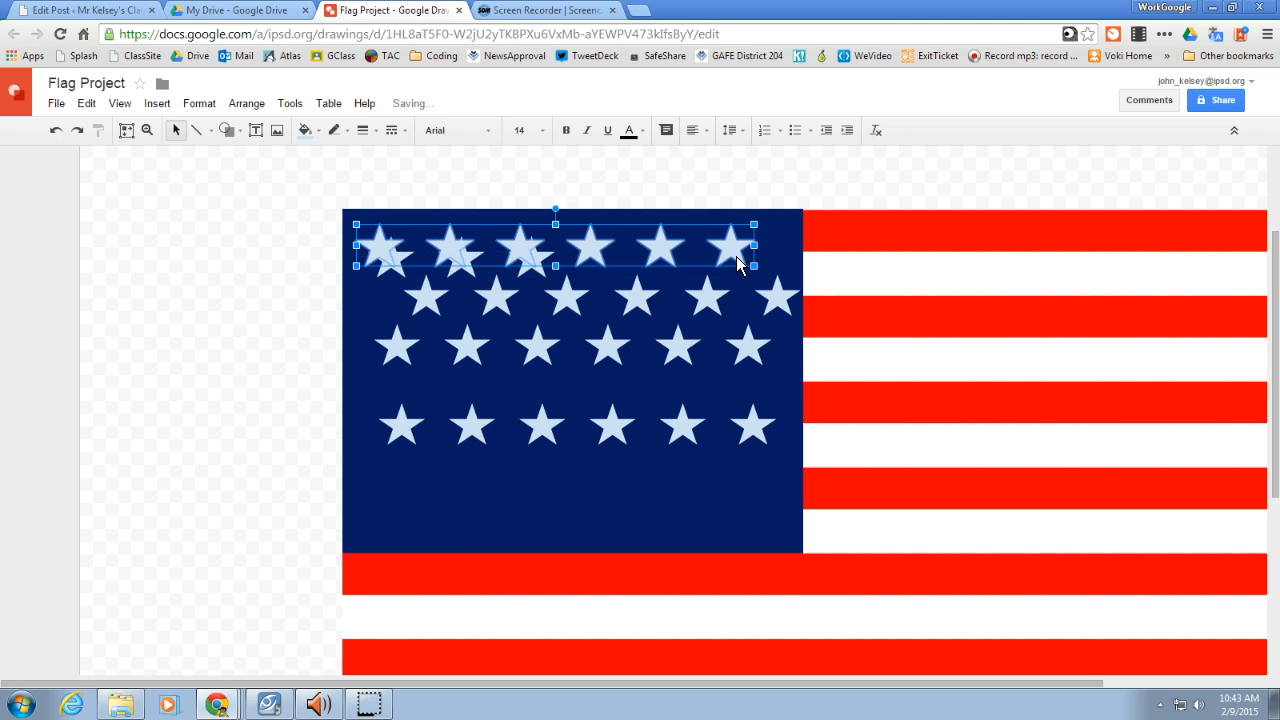
key(Down)
key(Right)
click(268, 272)
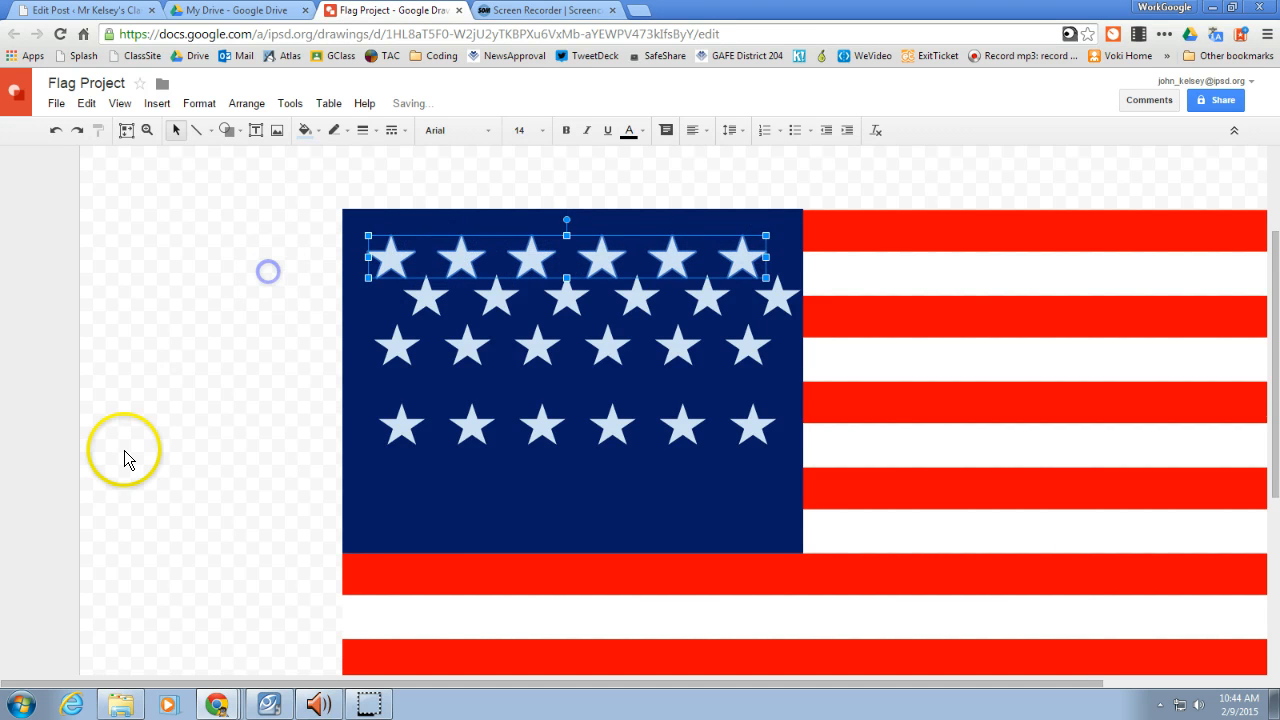